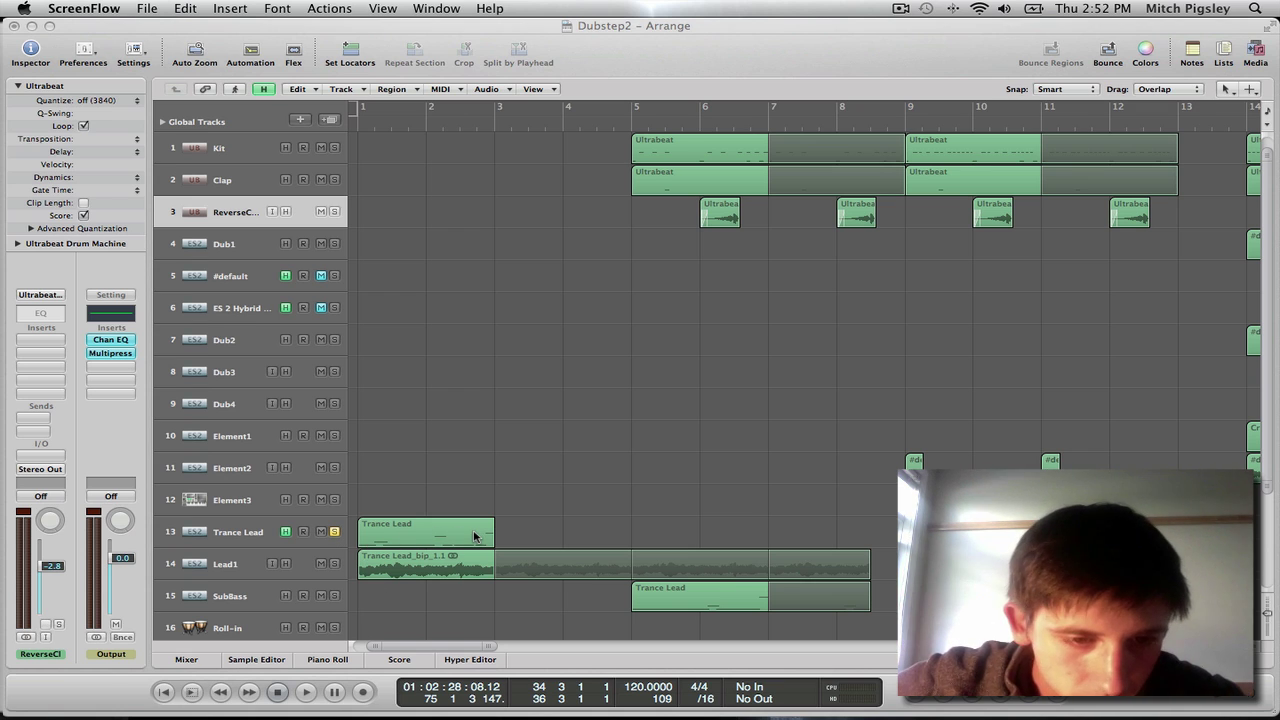
Step: Play the song from bar 1 with Trance Lead soloed, then loop its region across later bars
left_click(164, 689)
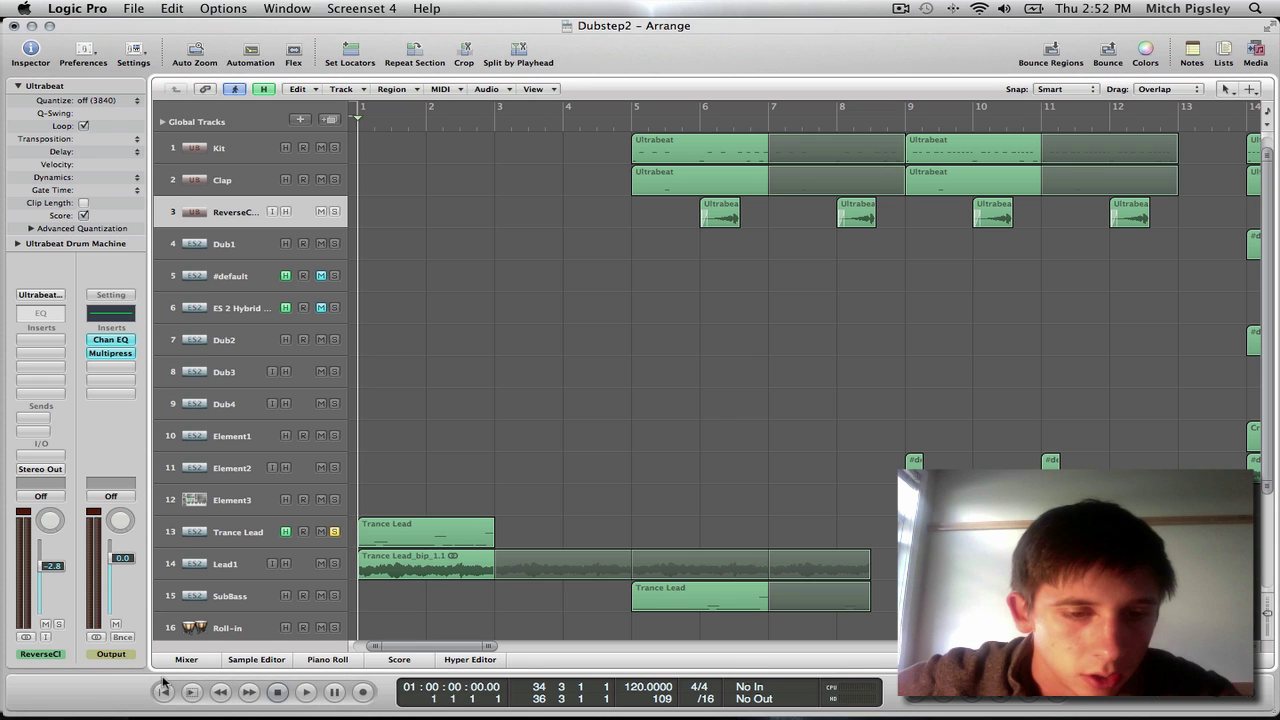
key("space")
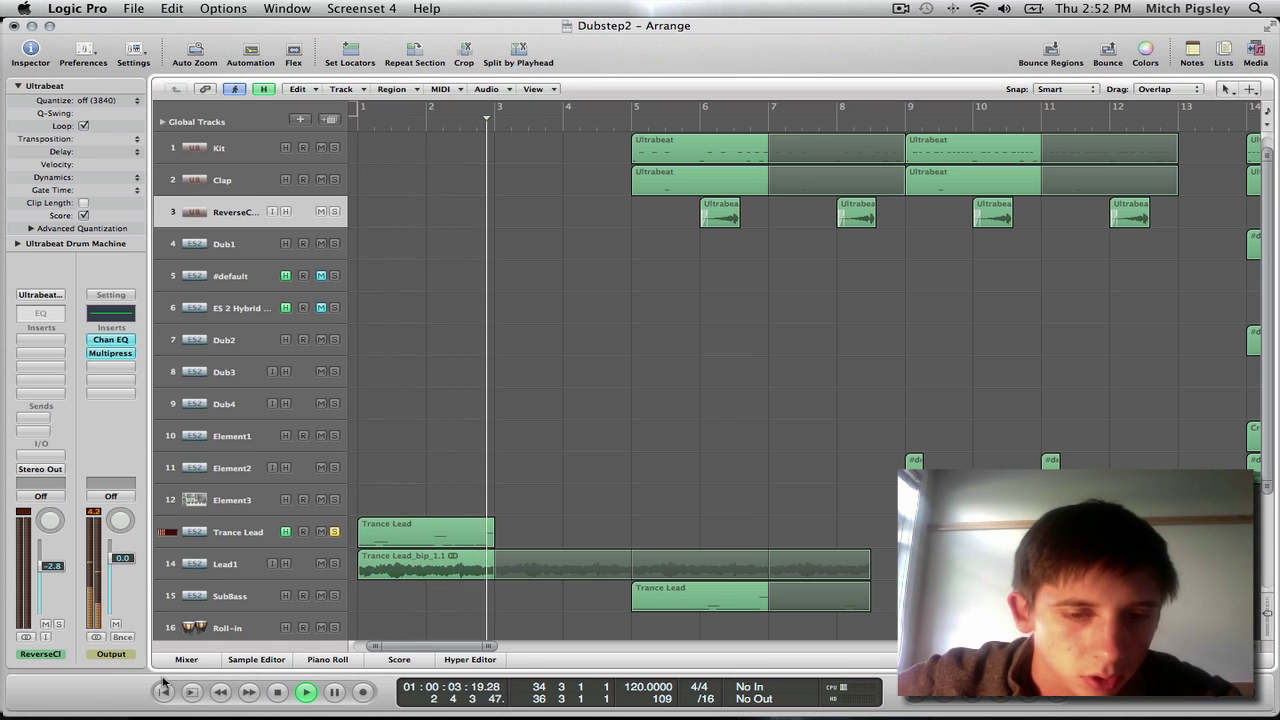
key("space")
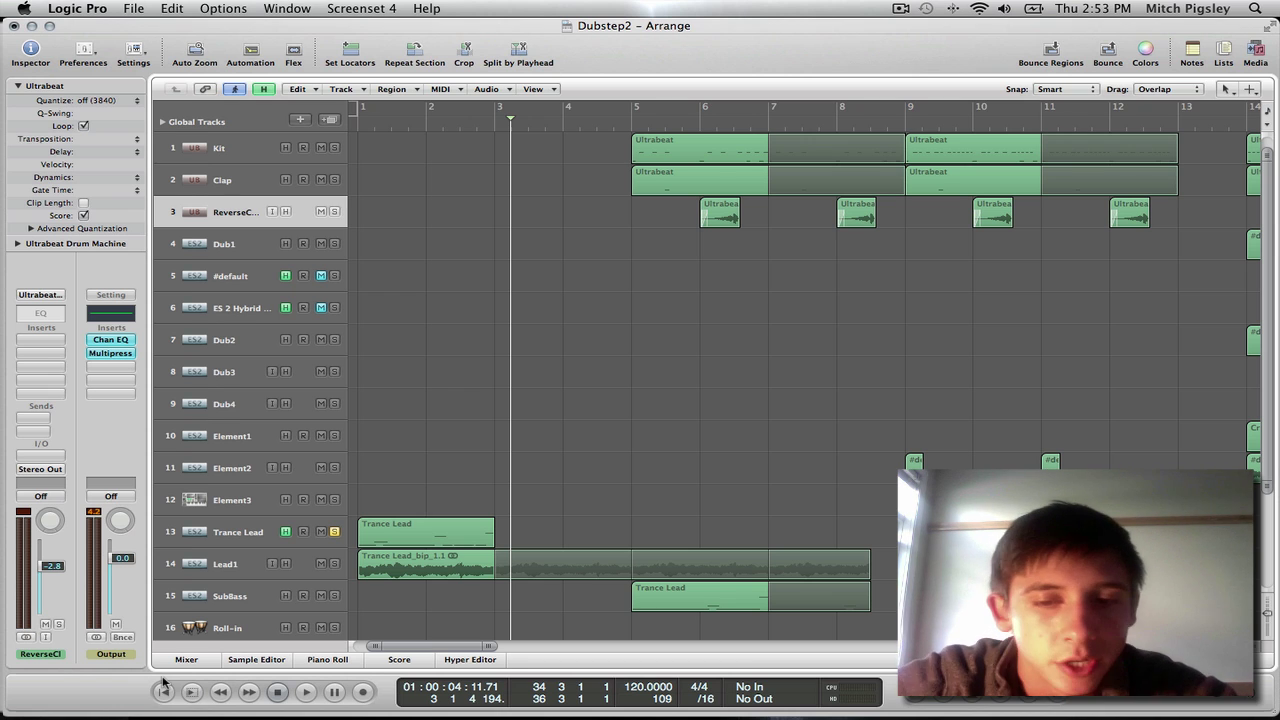
left_click(490, 523)
left_click_drag(548, 521, 489, 538)
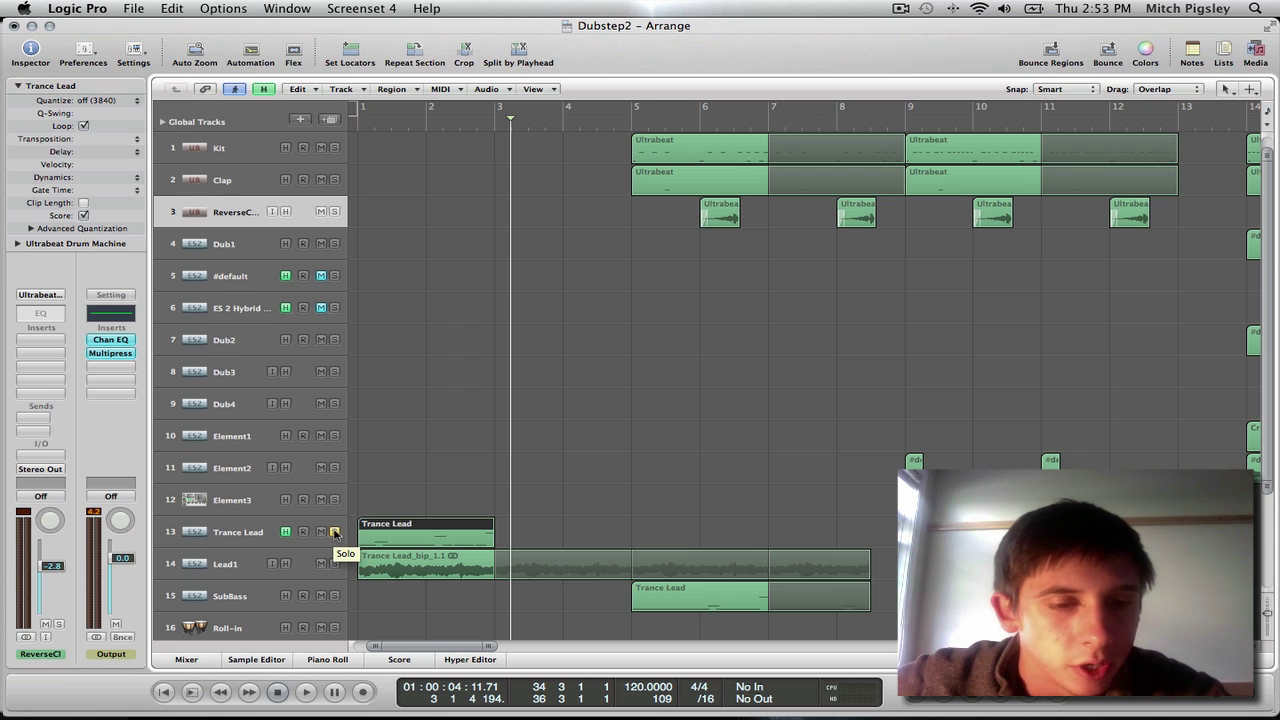
Step: Unsolo and mute the Trance Lead track, and hide the tracks flagged as hidden
left_click(334, 531)
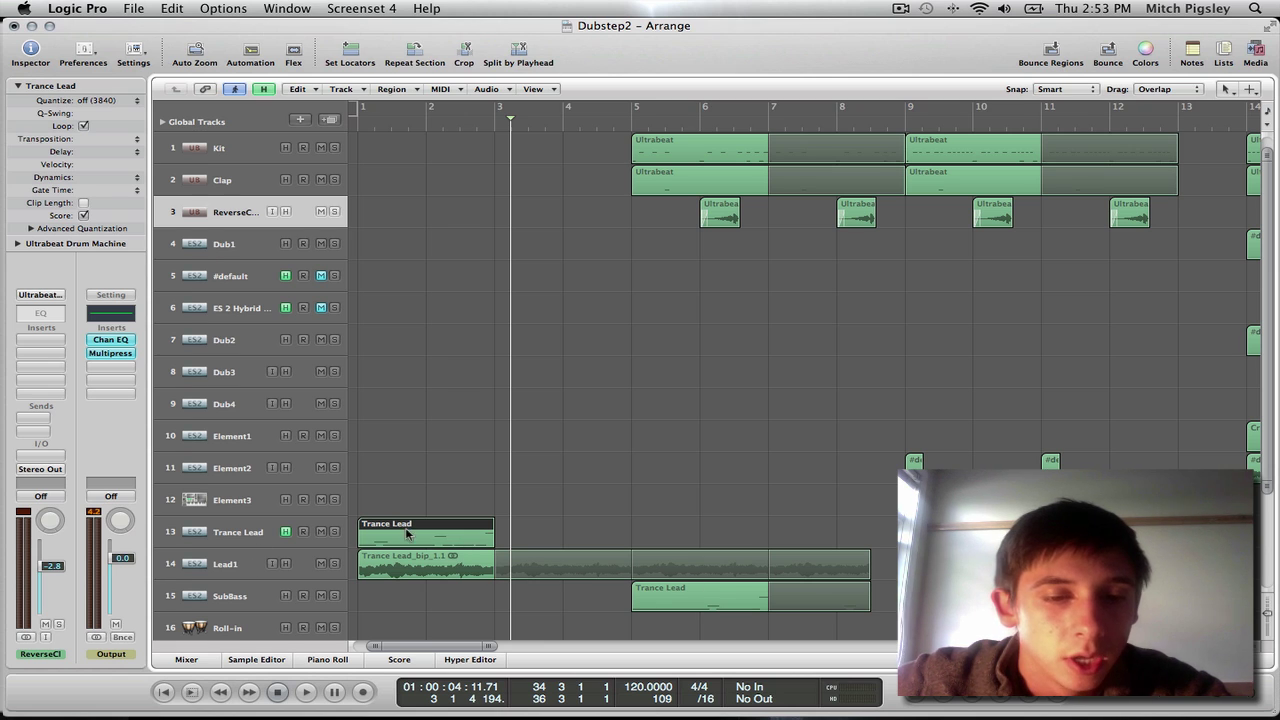
left_click(321, 531)
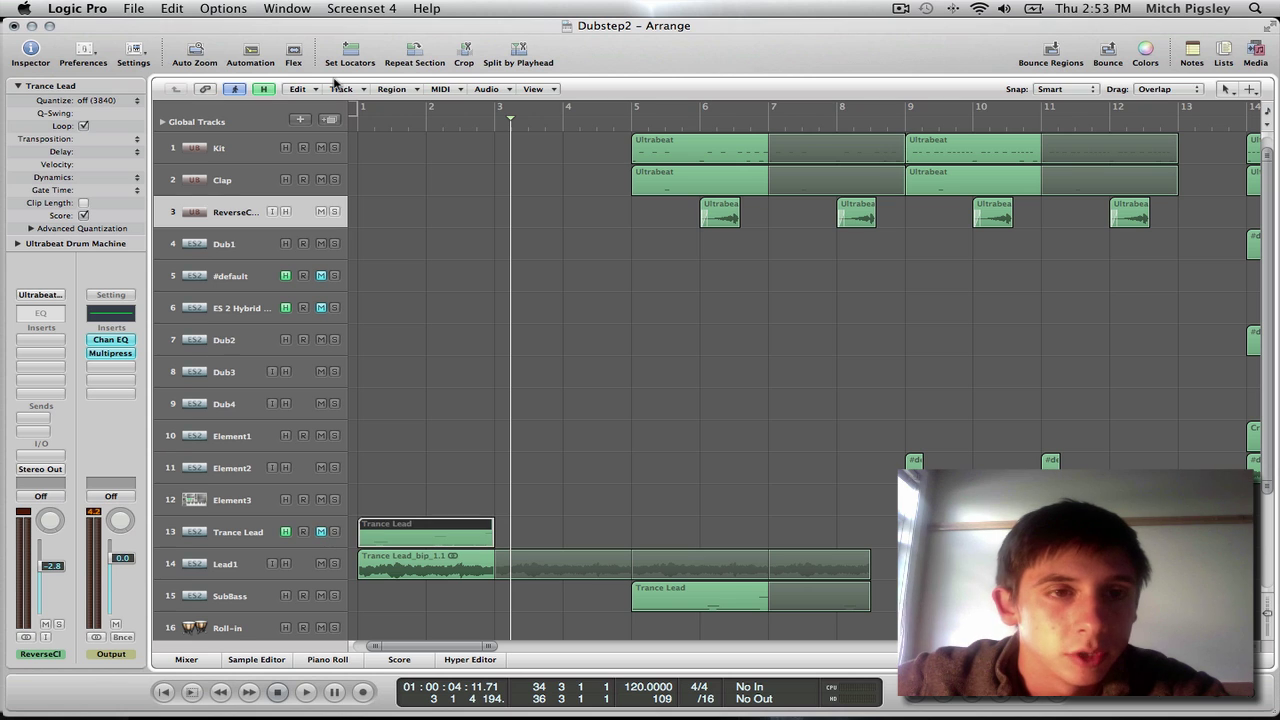
left_click(263, 89)
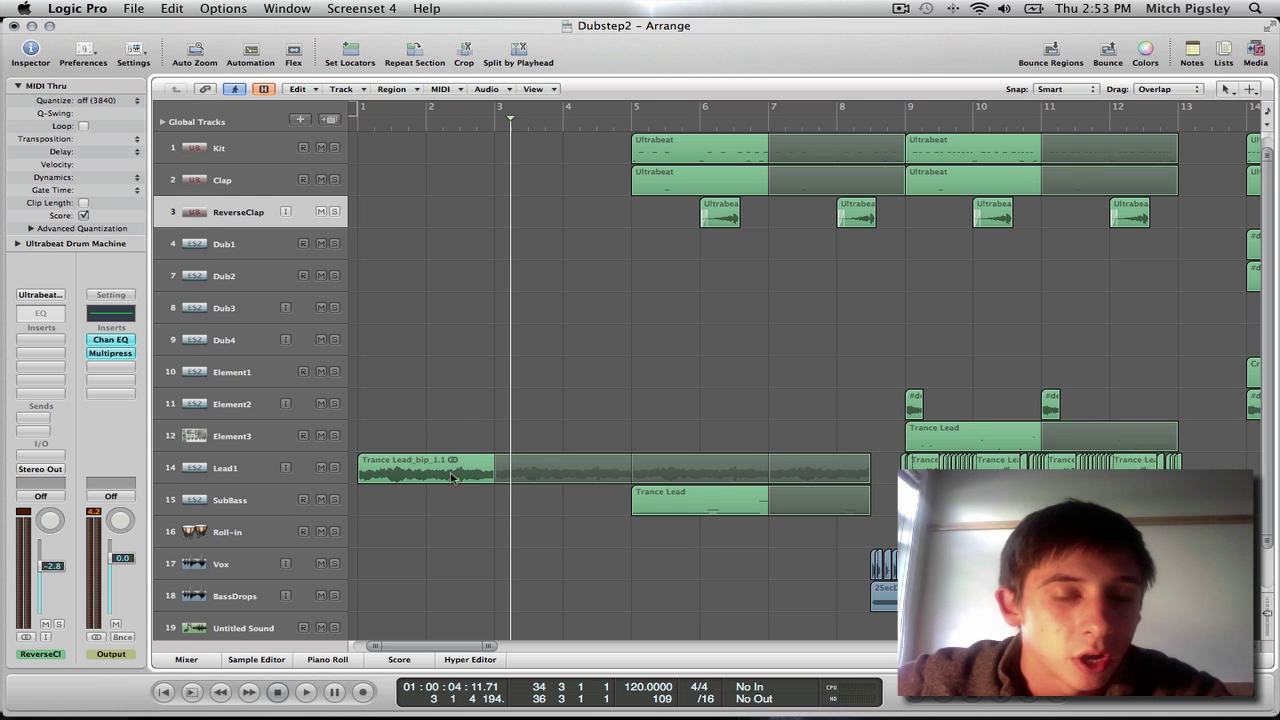
Step: Play the arrangement from bar 1, then stop playback
left_click(165, 694)
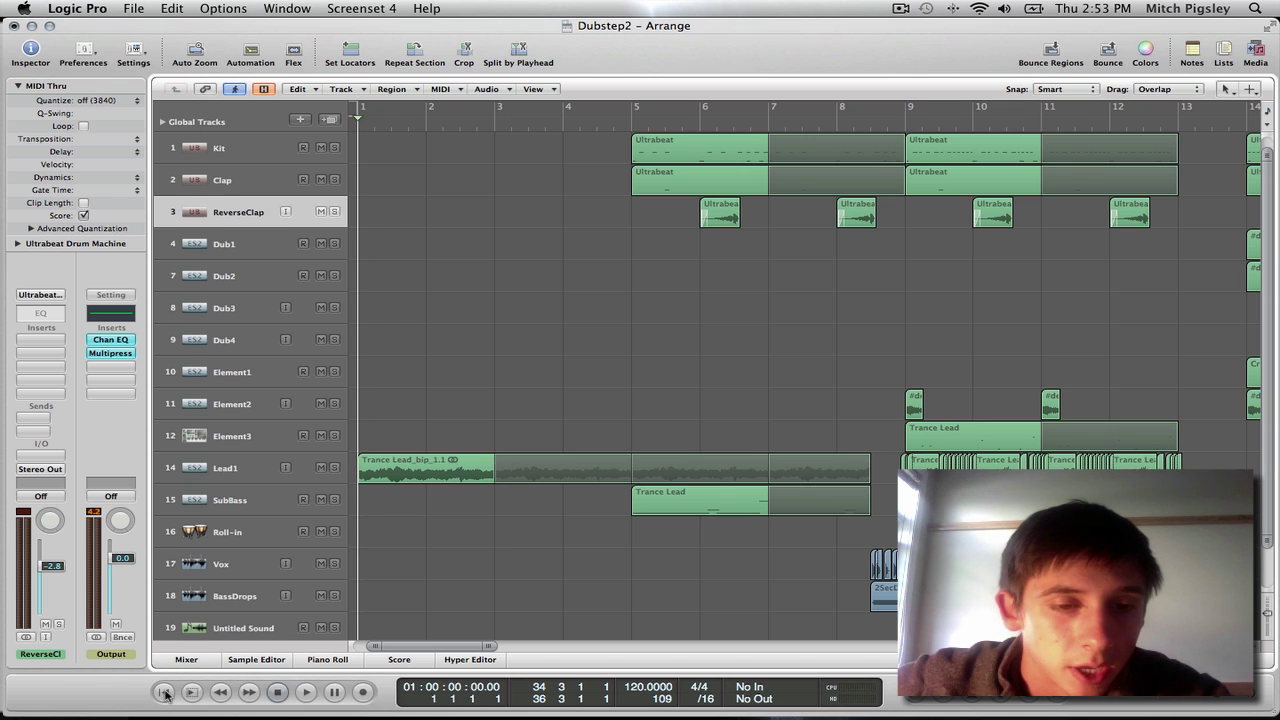
key("space")
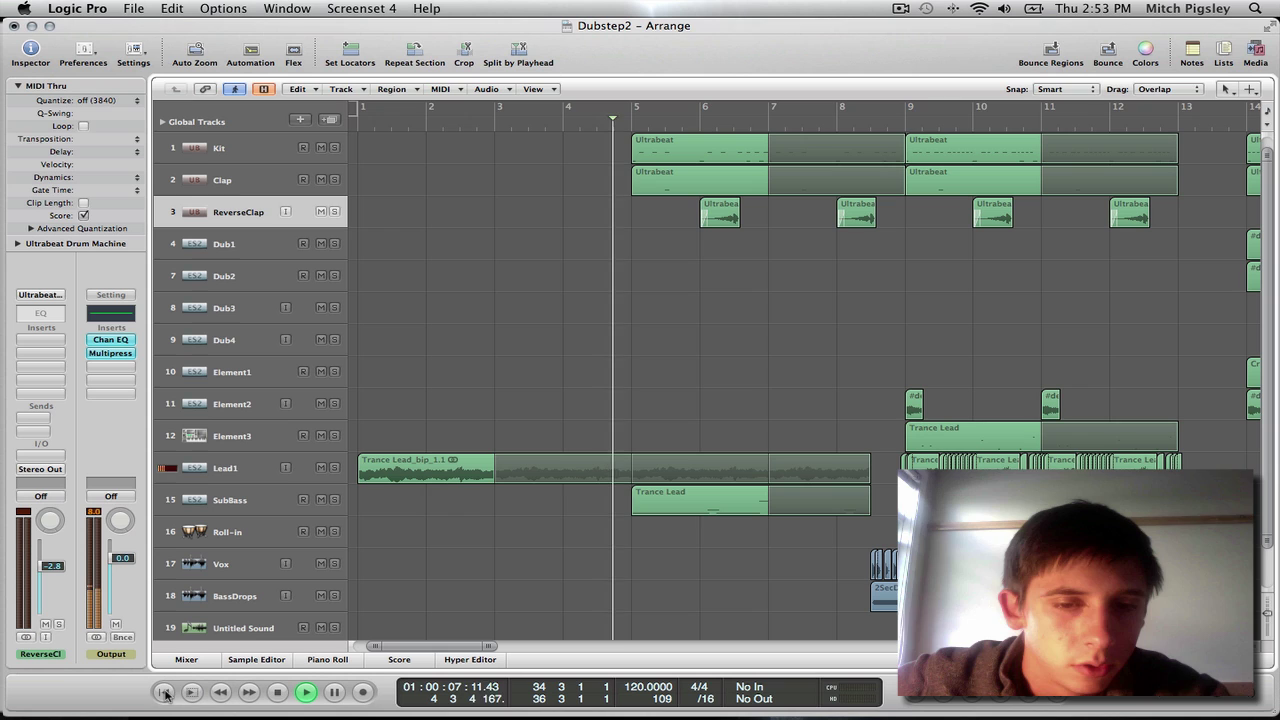
key("space")
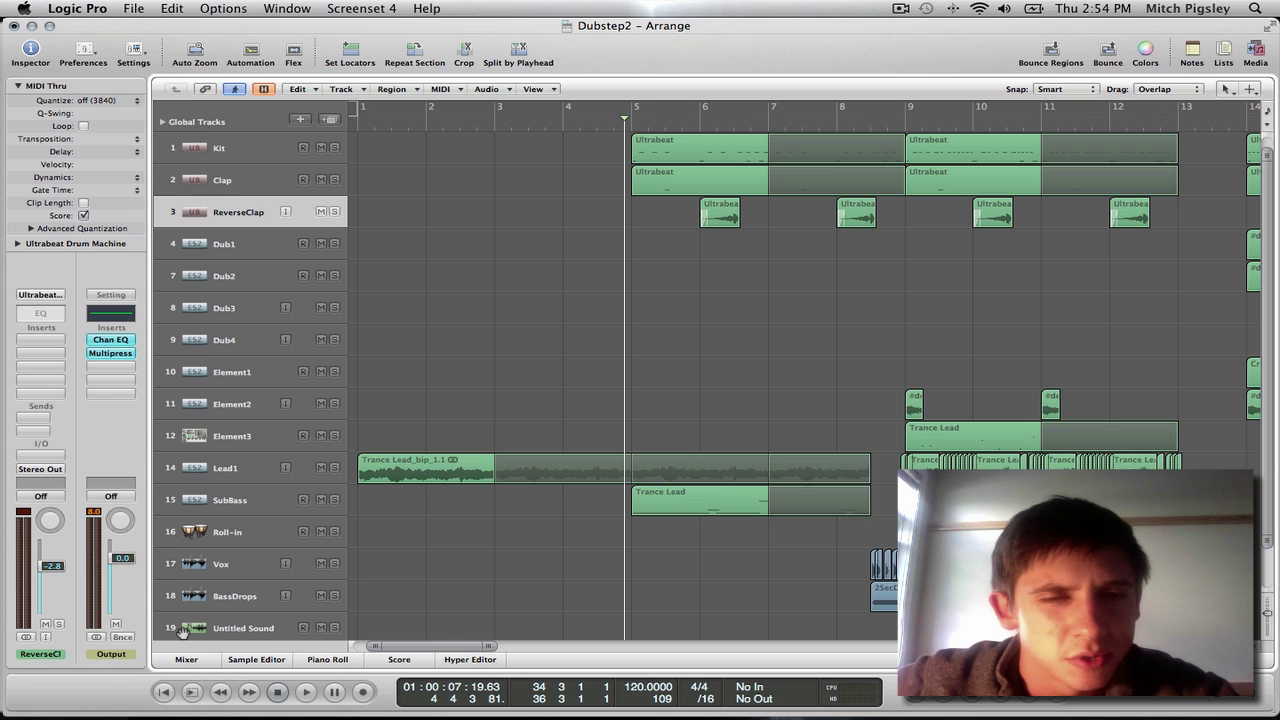
Step: Show volume automation on all tracks and scroll down to Lead1's AUHipass cutoff automation
key("a")
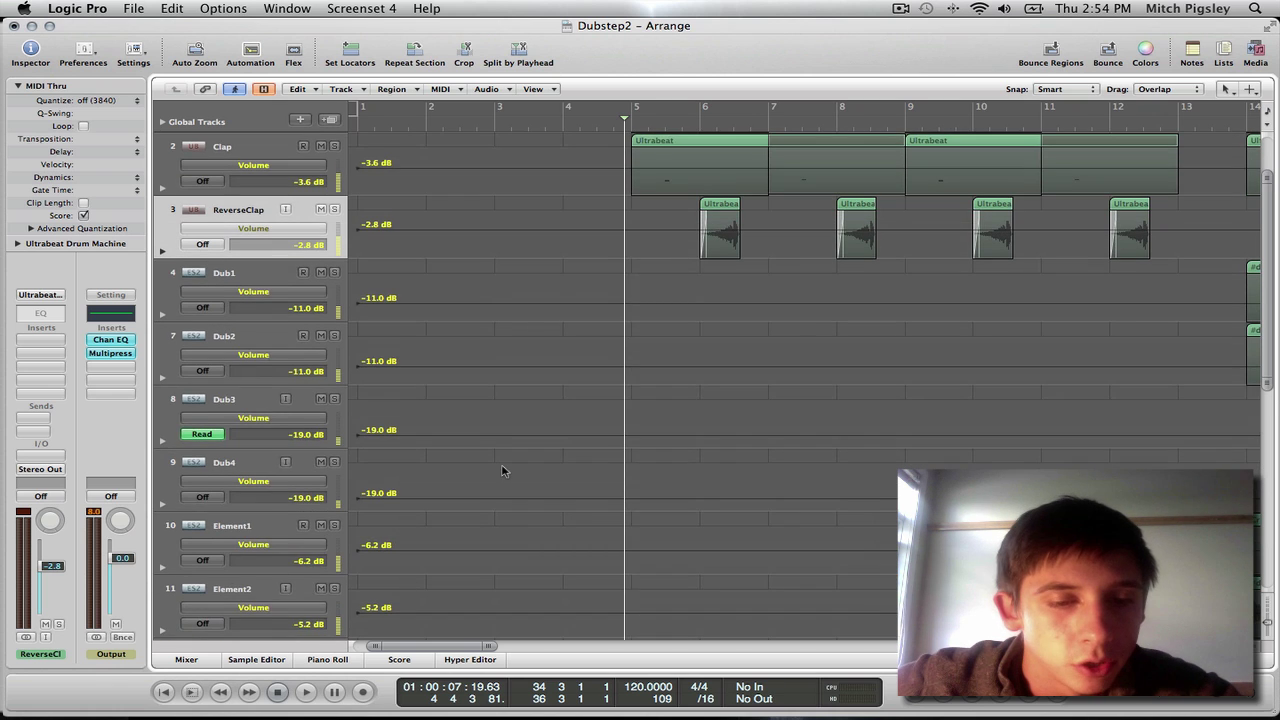
scroll(503, 468, "down", 8)
scroll(500, 468, "down", 2)
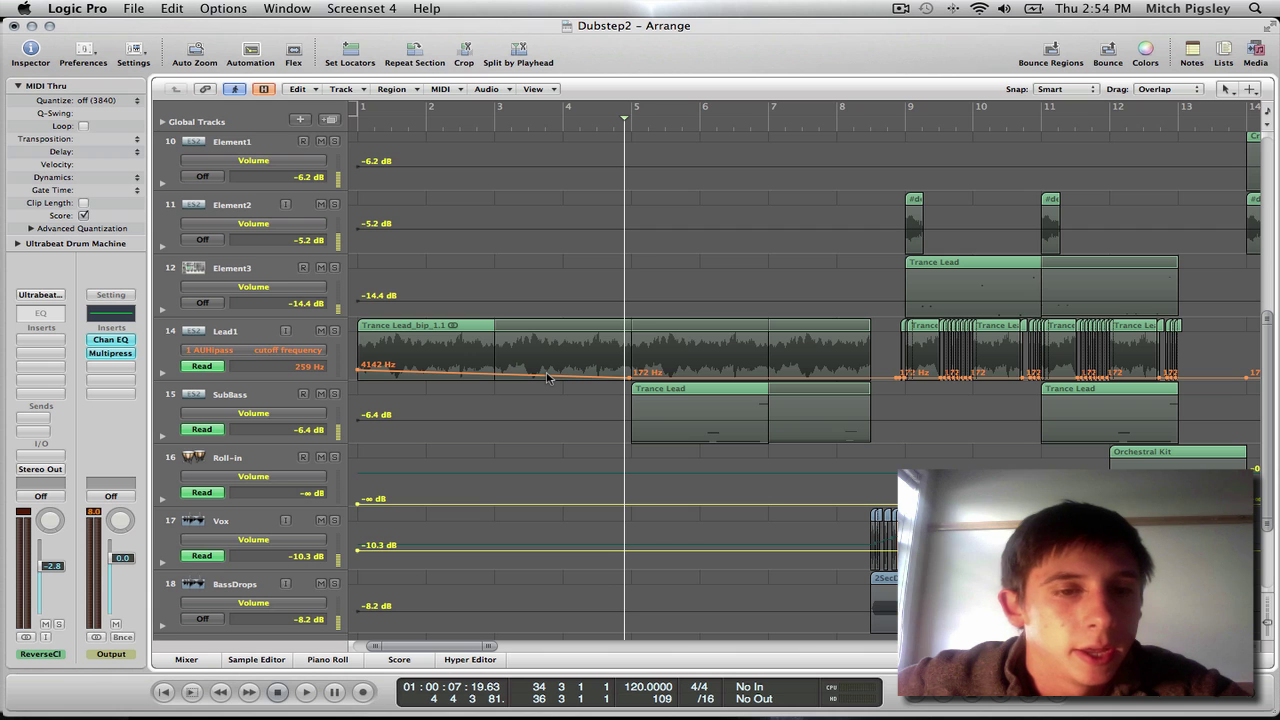
Step: Toggle musical typing on and off, then hide the automation lanes so tracks shrink back
key("Caps_Lock")
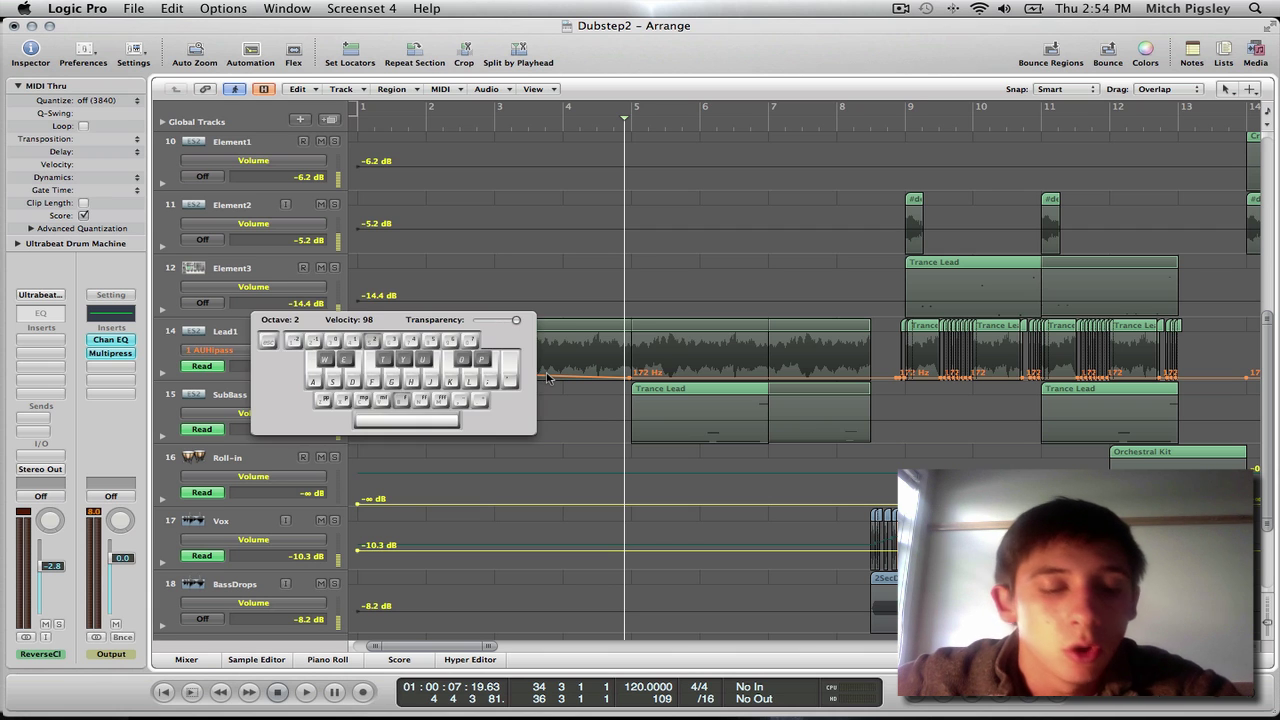
key("Caps_Lock")
key("a")
key("ctrl+Up")
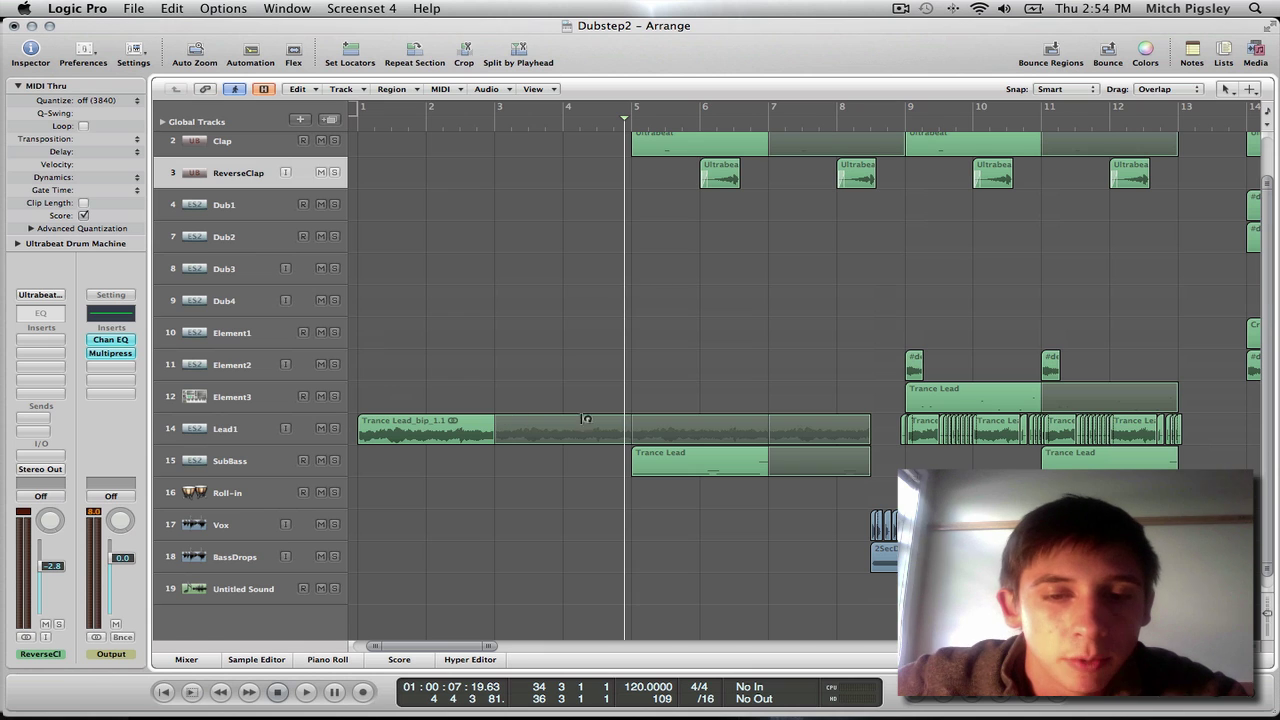
Step: Zoom in on the timeline and scroll to Lead1's sliced Trance Lead regions around bars 7–13
scroll(748, 478, "right", 1)
scroll(748, 478, "right", 5)
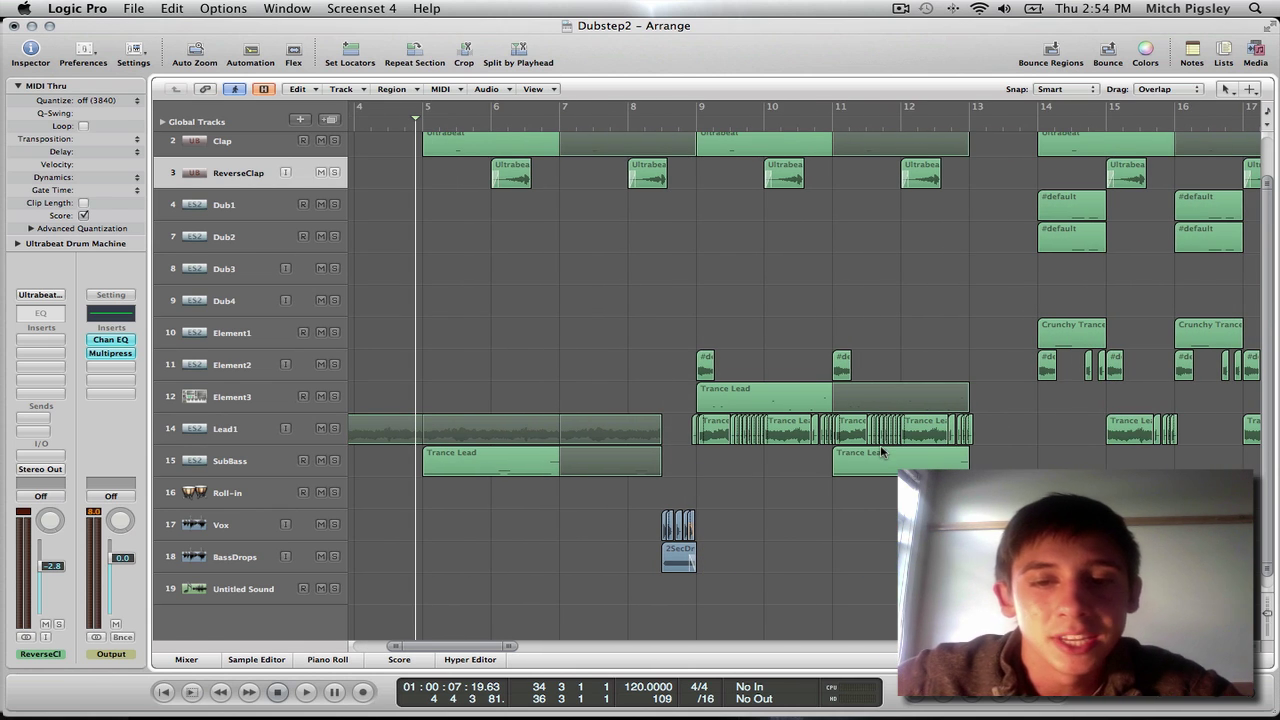
key("ctrl+Right")
key("ctrl+Right")
key("ctrl+Right")
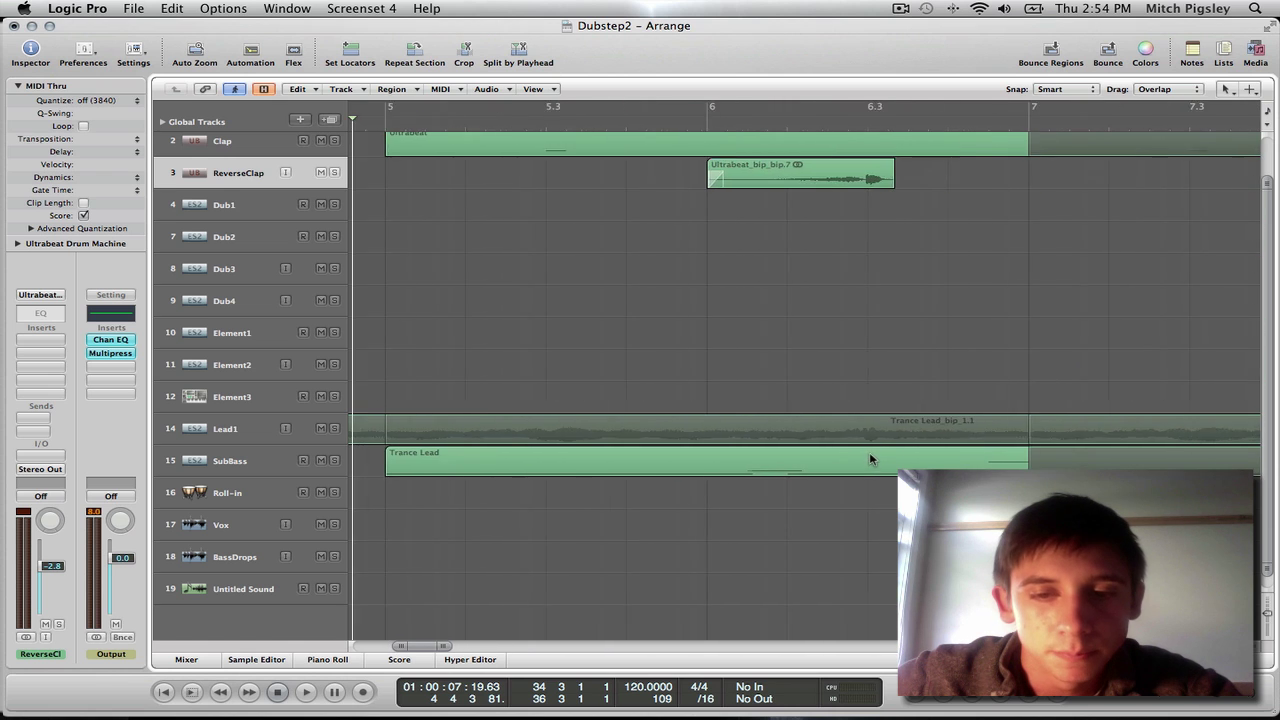
scroll(864, 455, "right", 3)
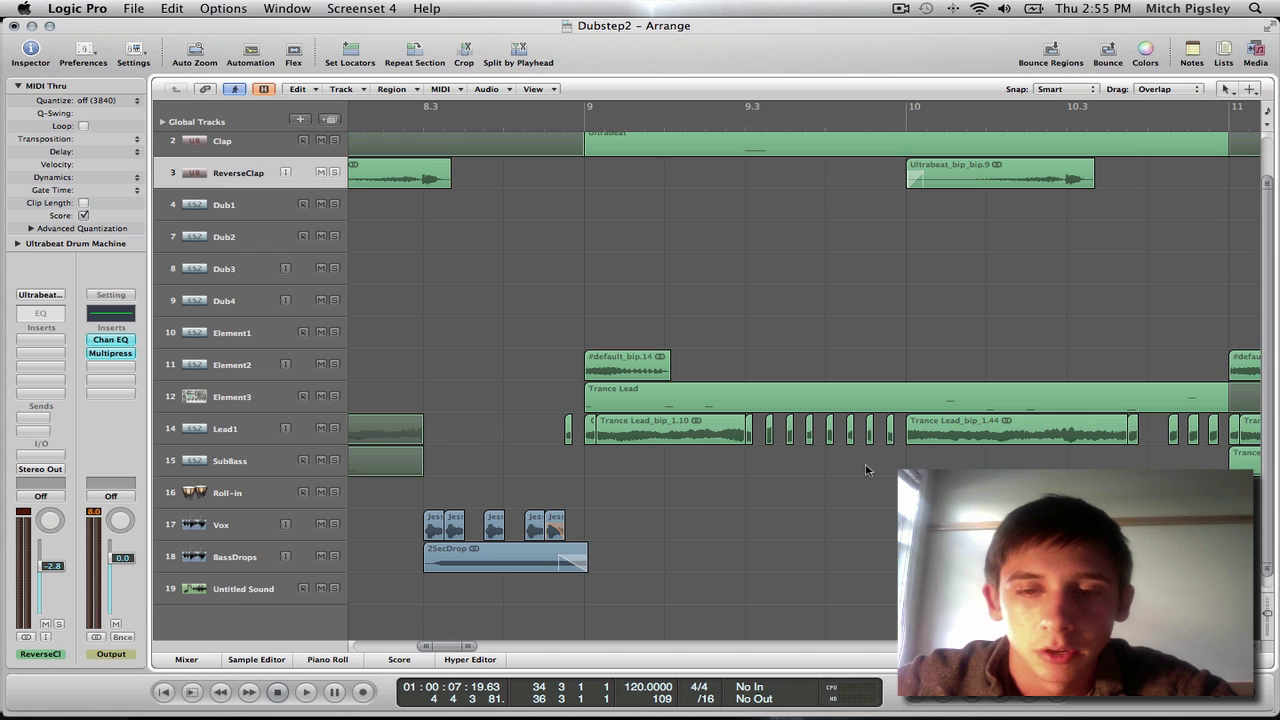
scroll(866, 470, "left", 2)
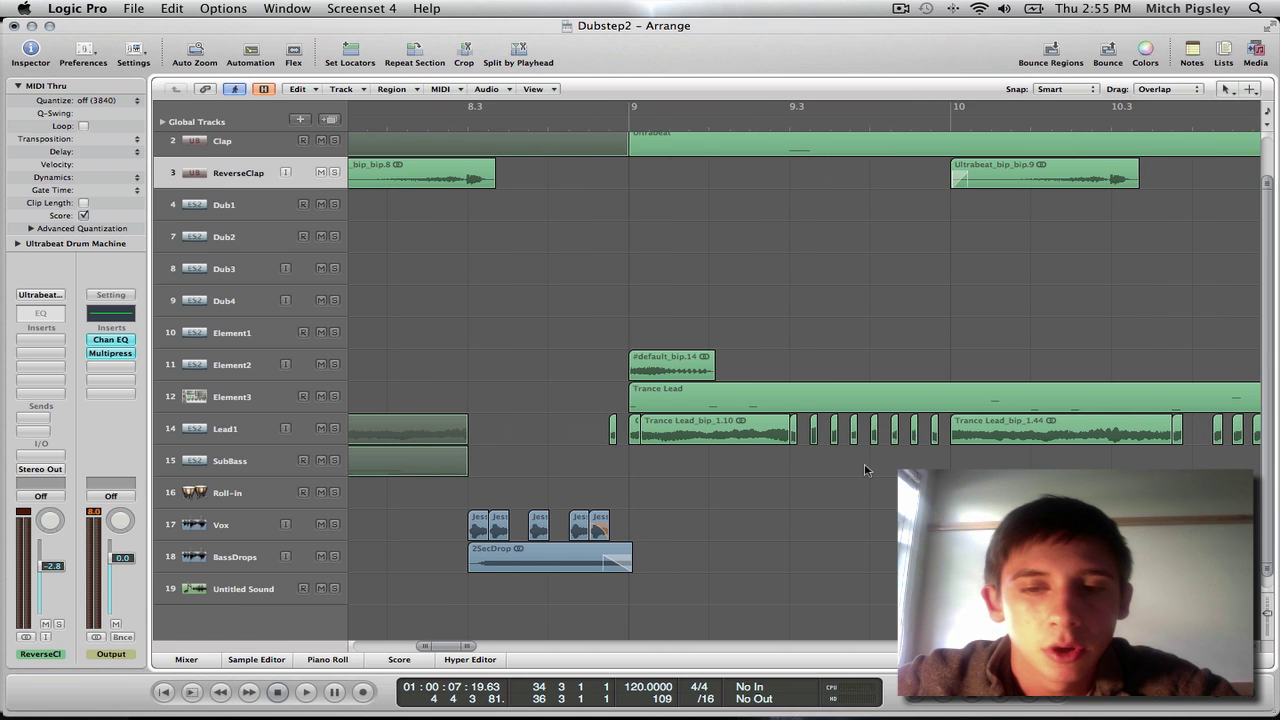
scroll(865, 470, "right", 10)
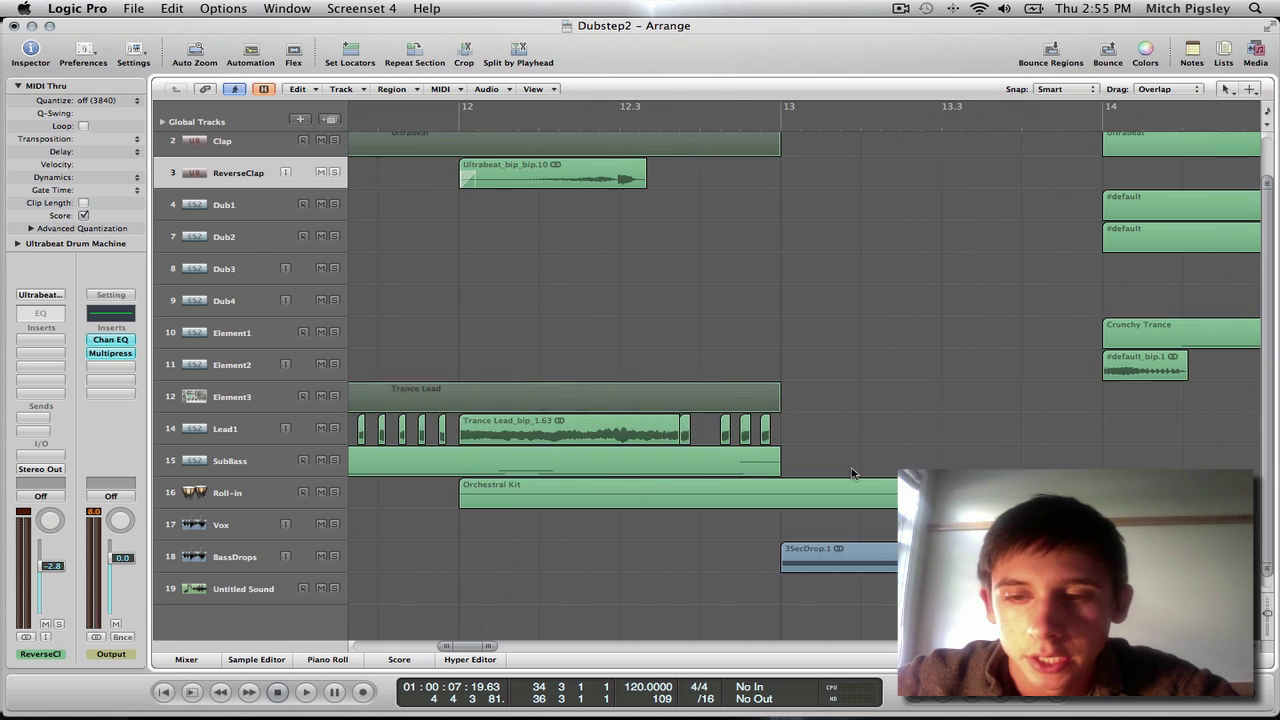
scroll(852, 473, "left", 10)
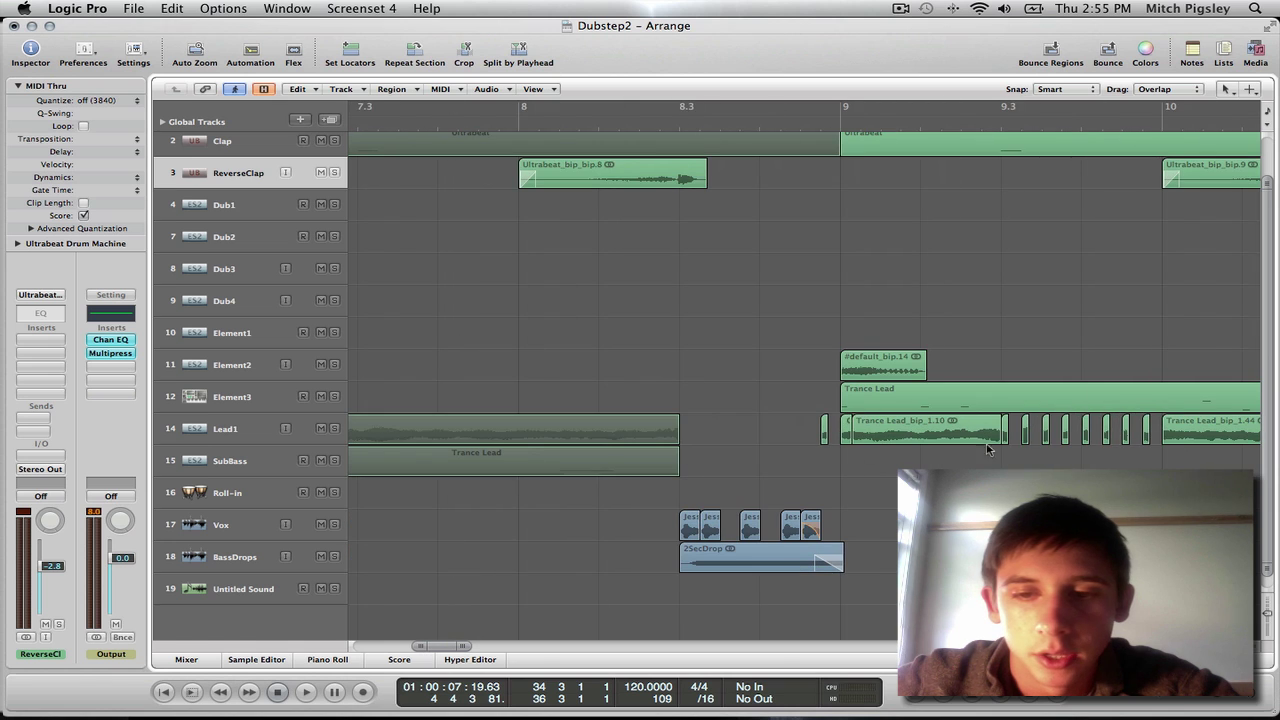
scroll(410, 155, "left", 6)
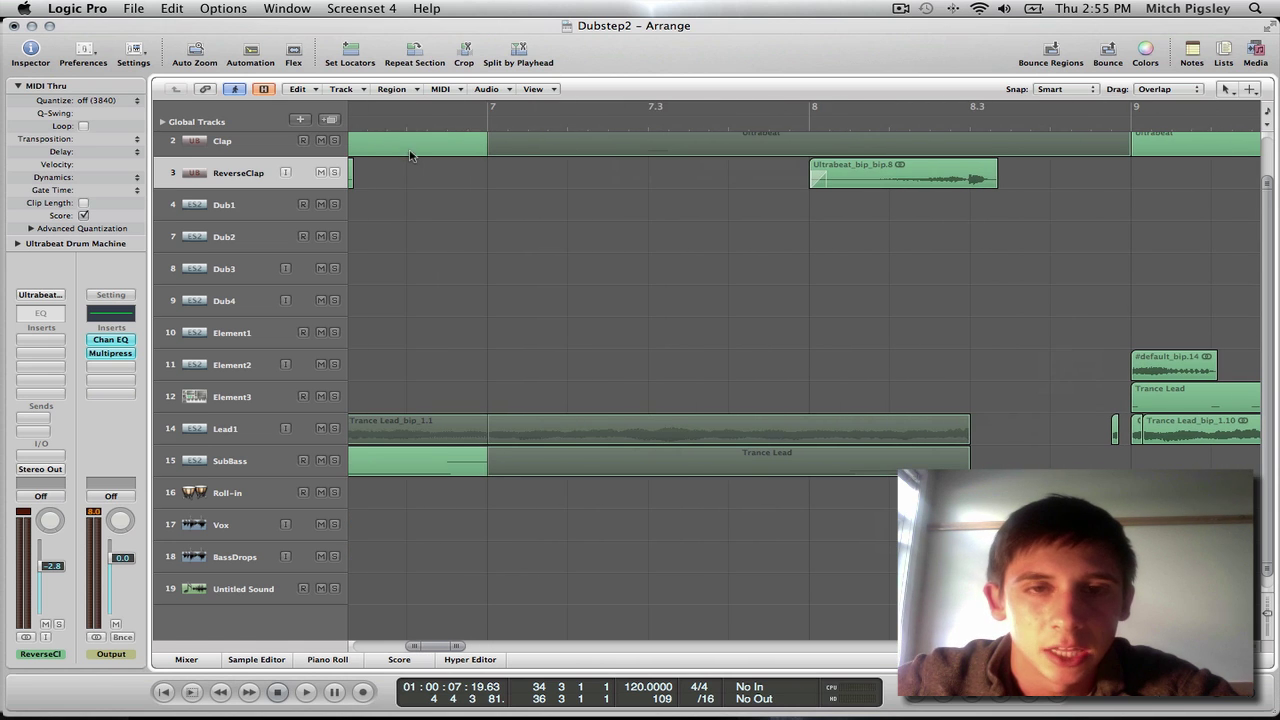
Step: Play from bar 7, following the chopped Lead1 slices through bars 9–12
left_click(467, 124)
key("space")
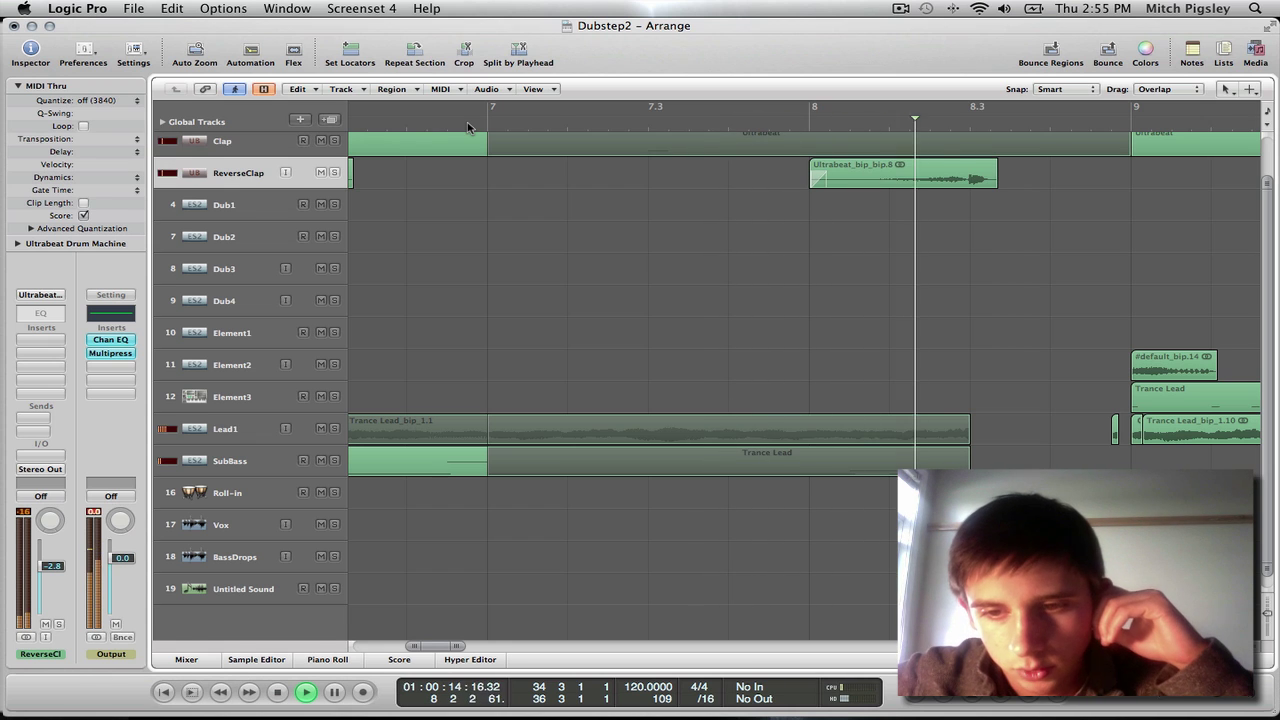
scroll(508, 196, "right", 10)
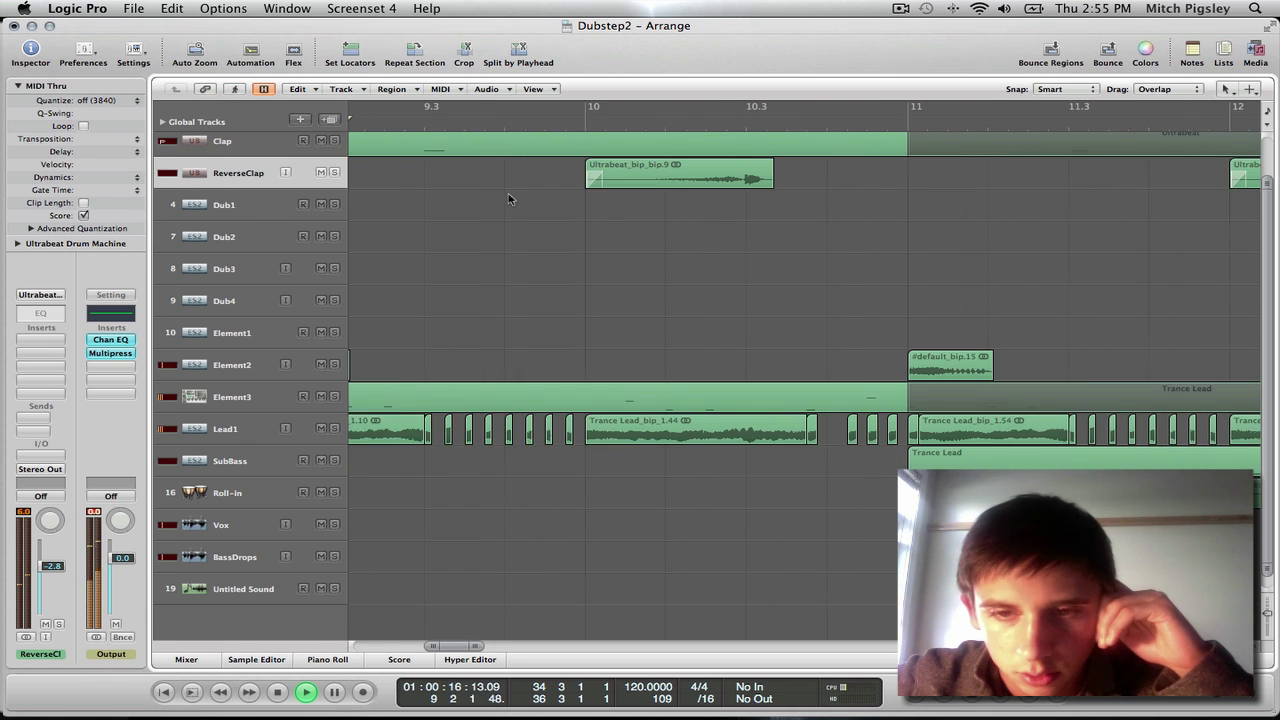
scroll(543, 237, "left", 5)
scroll(550, 250, "right", 5)
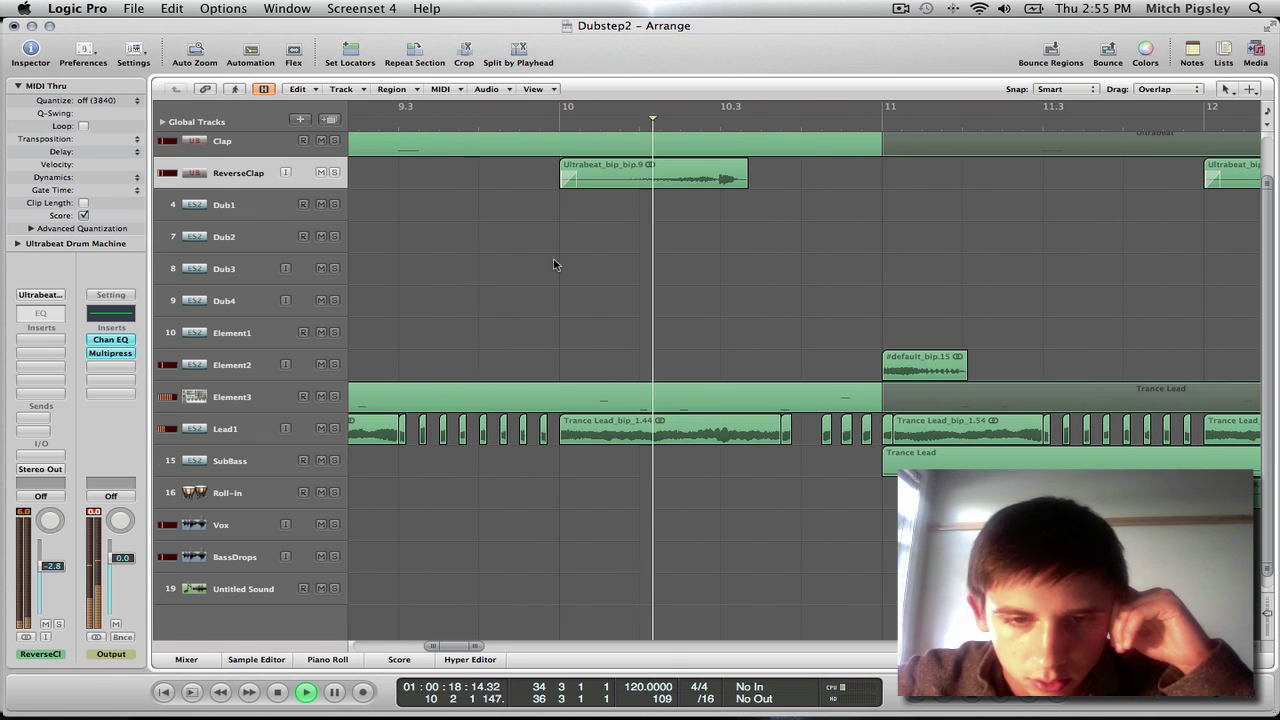
scroll(589, 294, "right", 2)
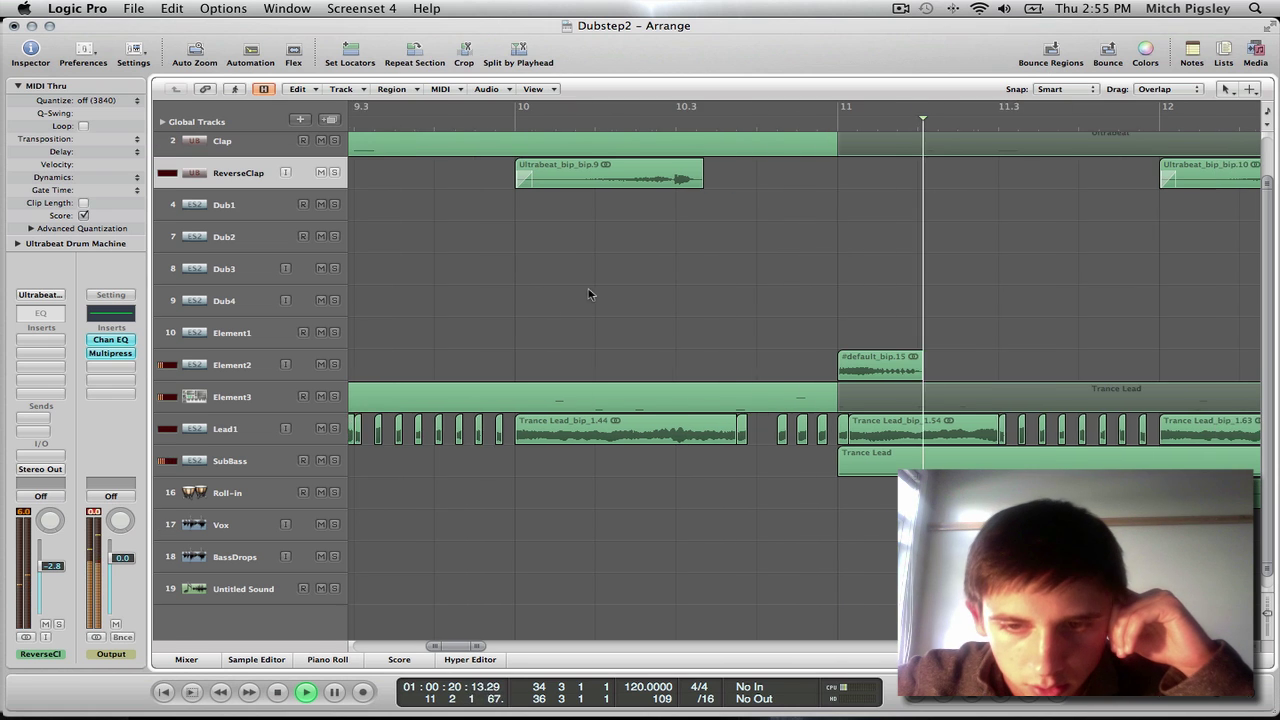
scroll(588, 293, "right", 5)
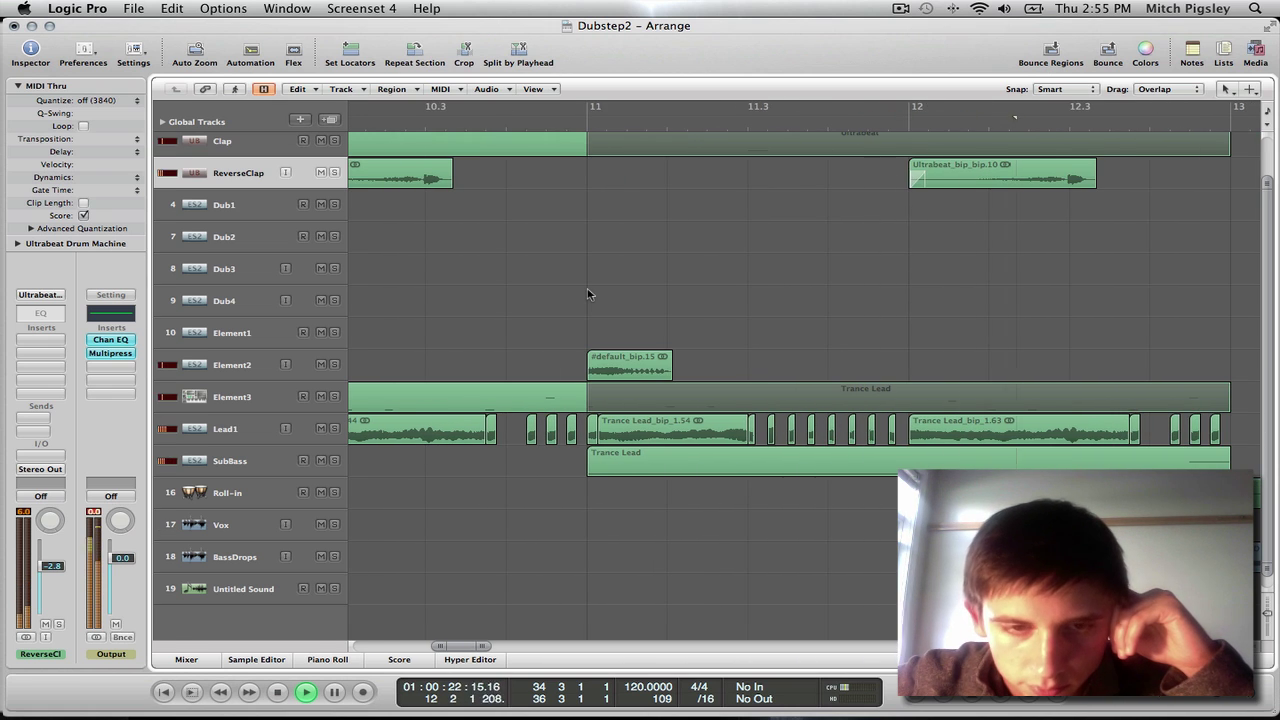
scroll(588, 294, "right", 3)
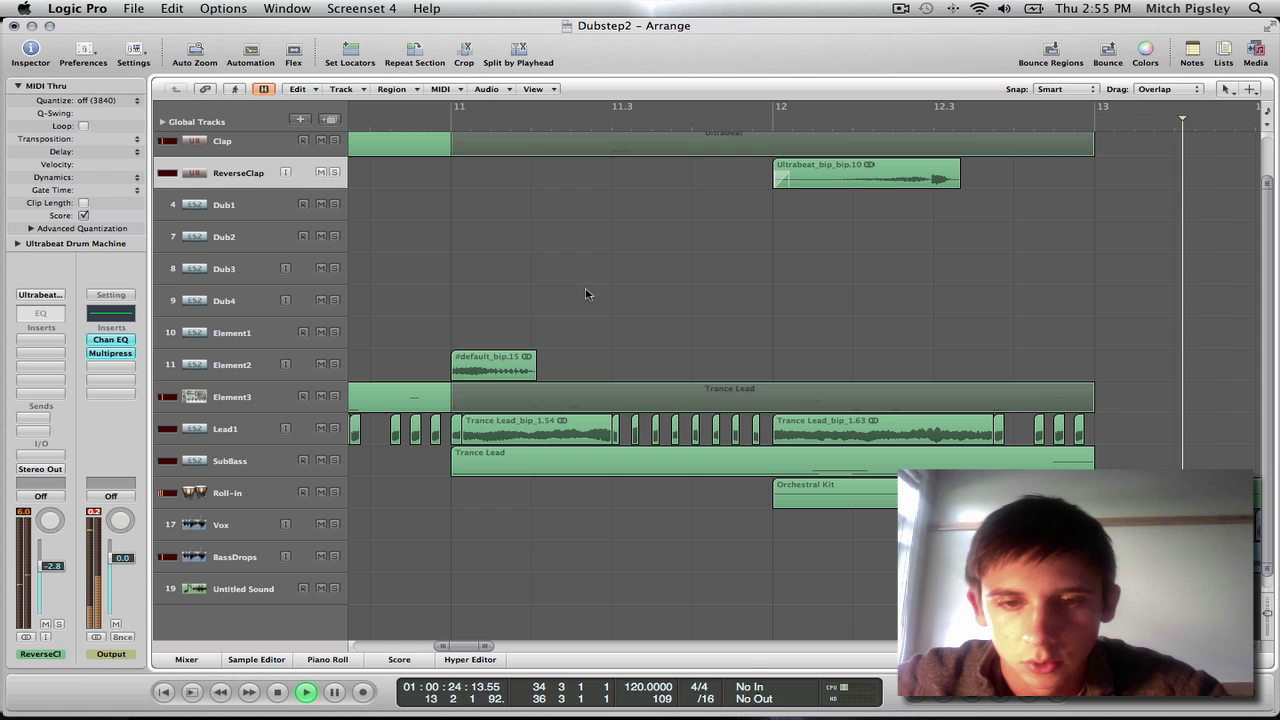
Step: Stop playback and scroll back over the stutter slices between bars 9 and 10
key("space")
scroll(586, 294, "left", 12)
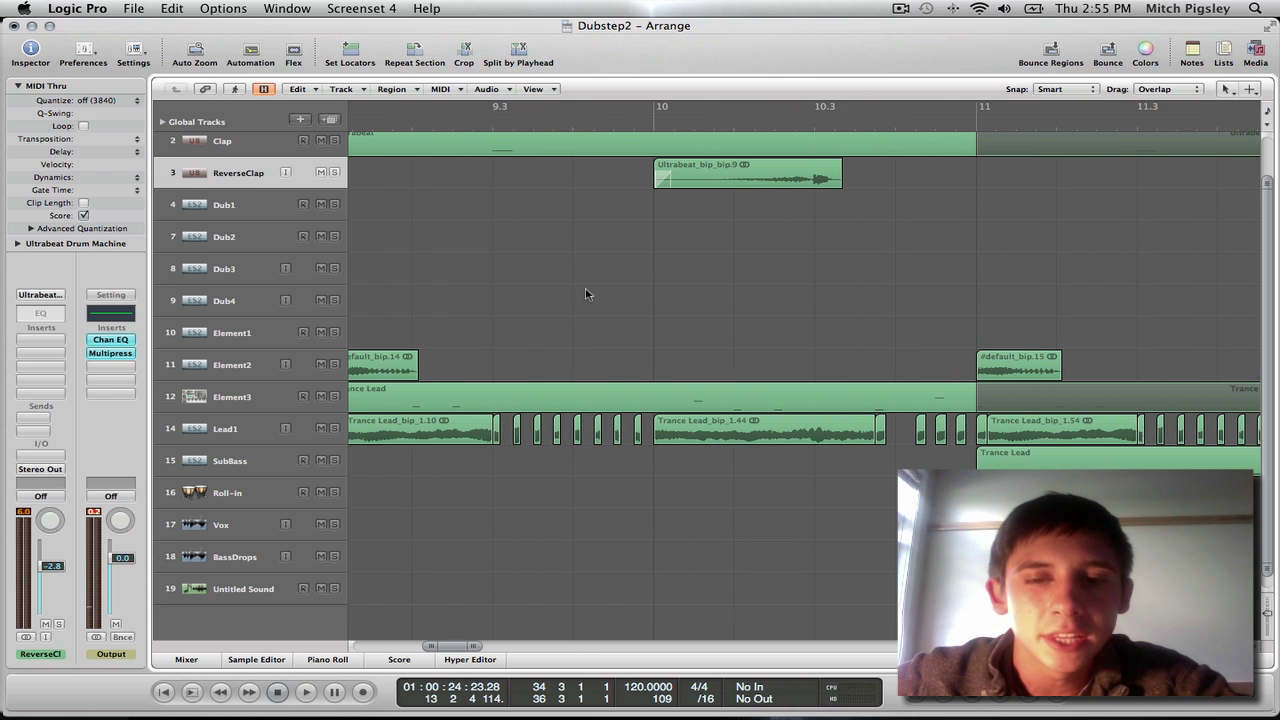
scroll(586, 294, "left", 1)
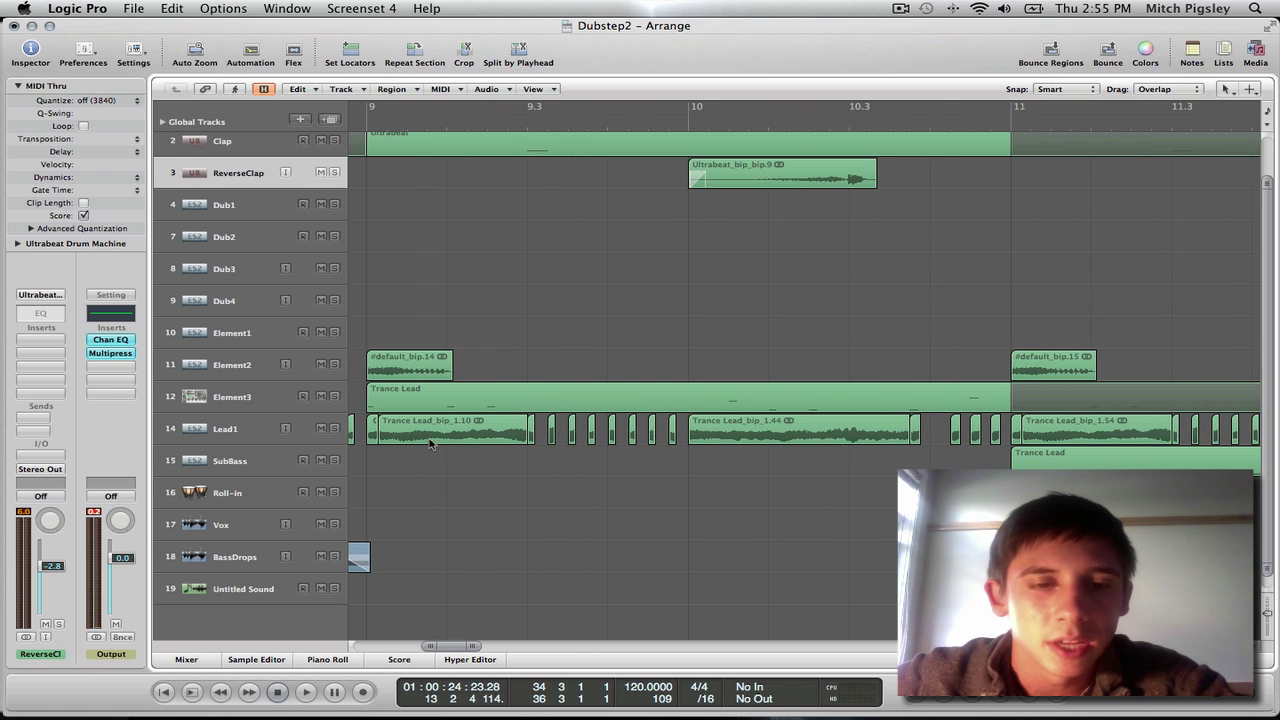
scroll(480, 456, "left", 12)
scroll(570, 440, "right", 7)
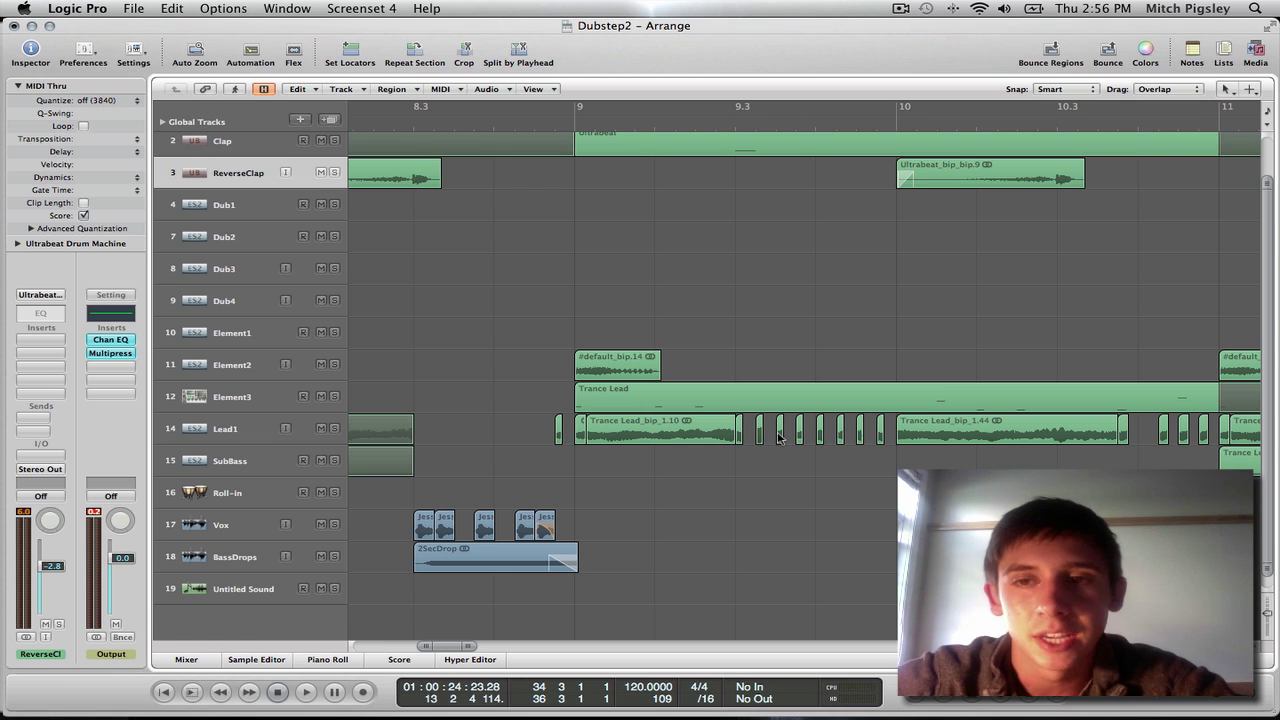
Step: Scroll to bar 25 and place the playhead just after it
scroll(665, 447, "right", 10)
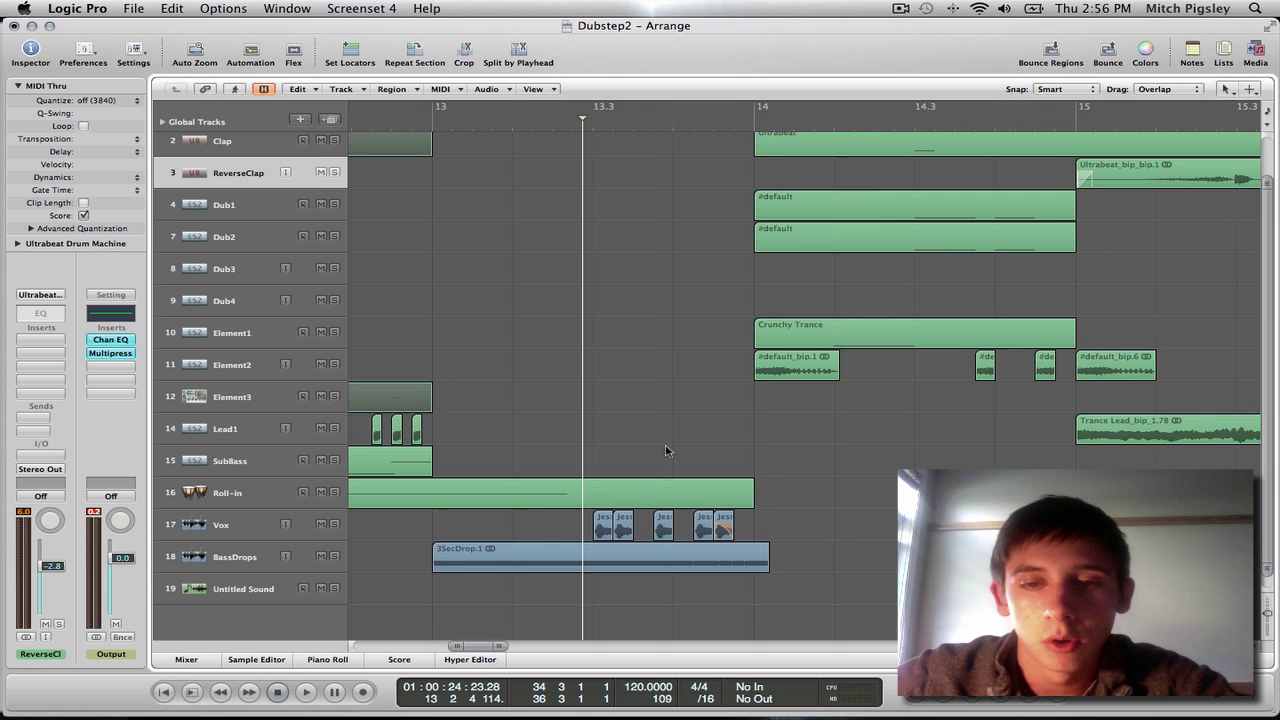
scroll(666, 450, "right", 3)
scroll(668, 456, "right", 6)
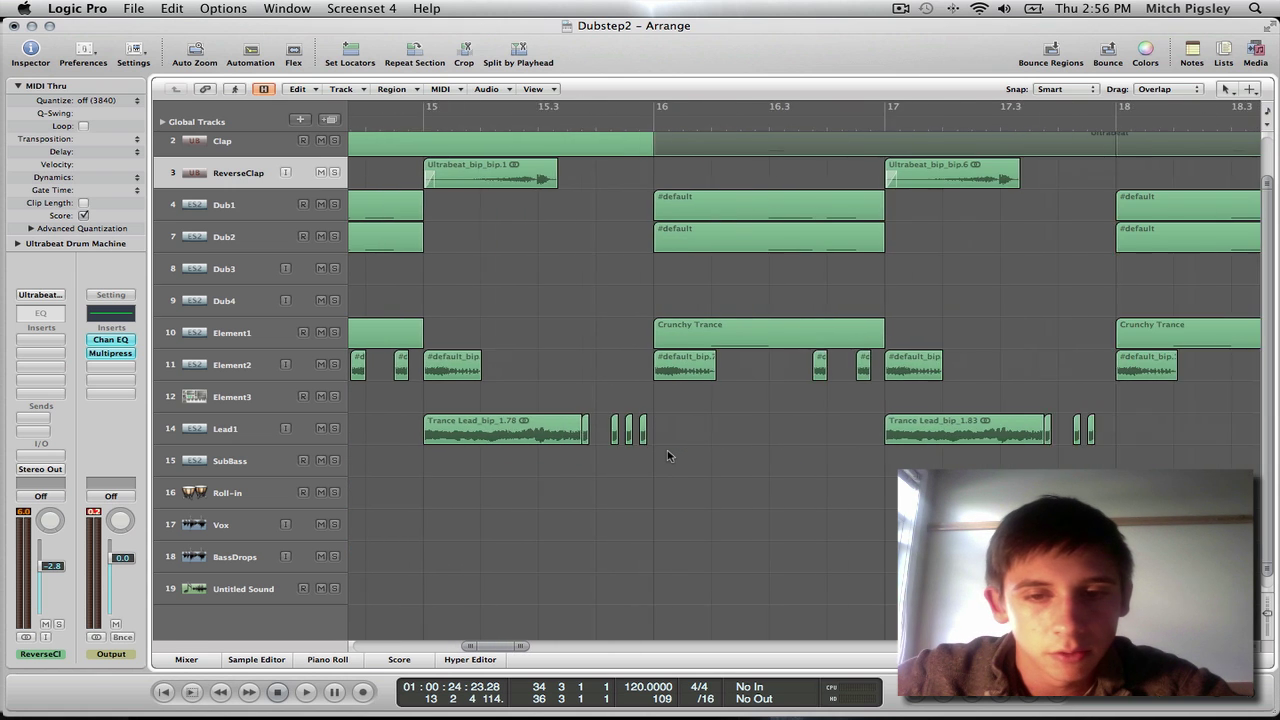
scroll(668, 456, "right", 12)
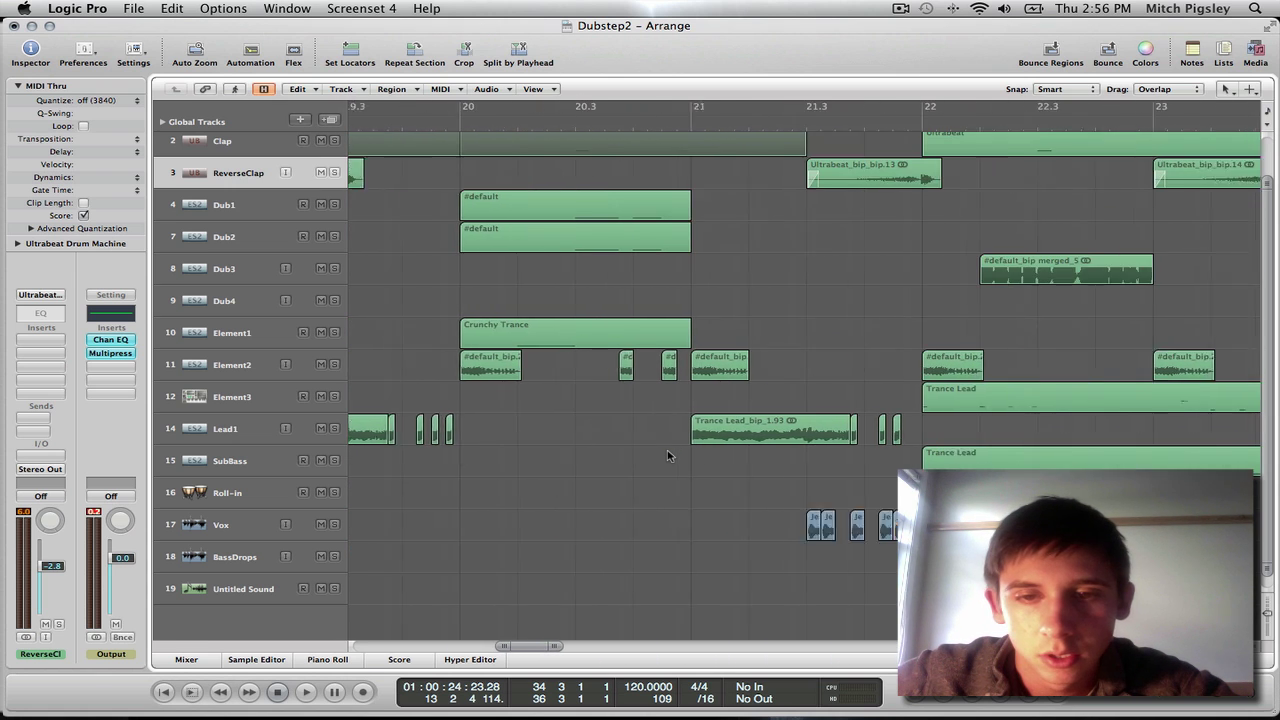
scroll(668, 451, "right", 4)
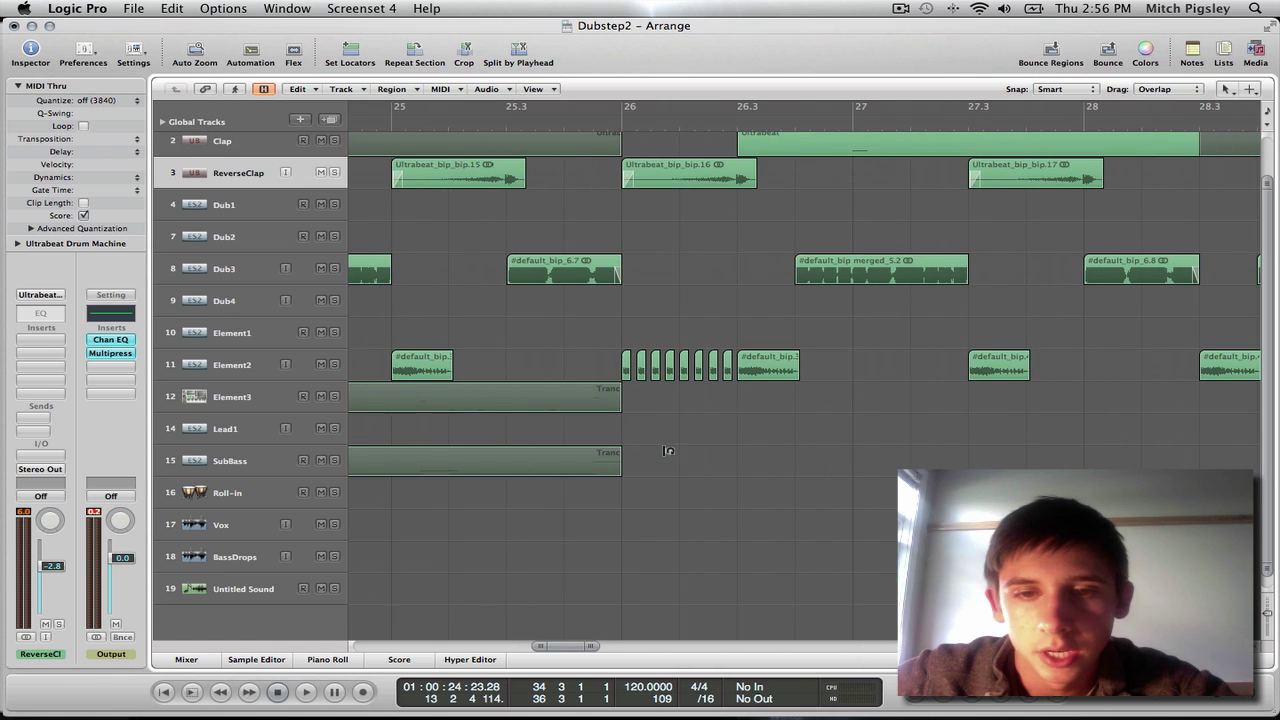
scroll(668, 451, "left", 1)
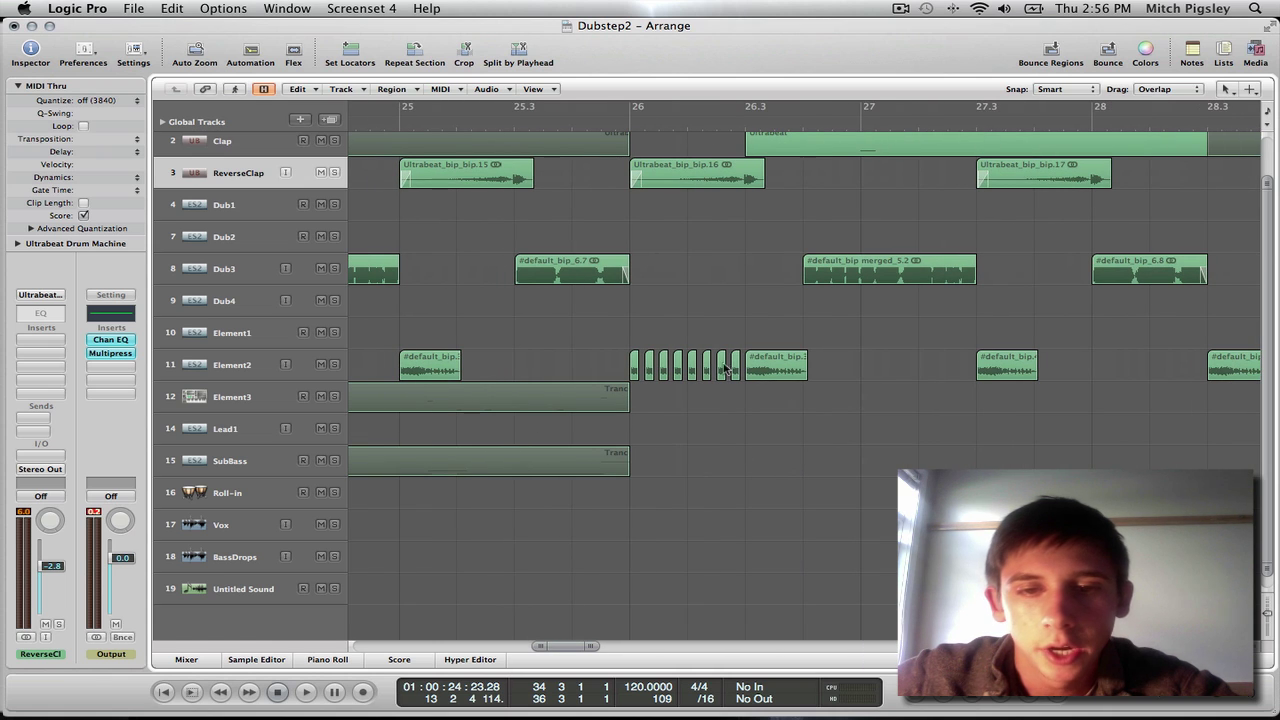
left_click(511, 128)
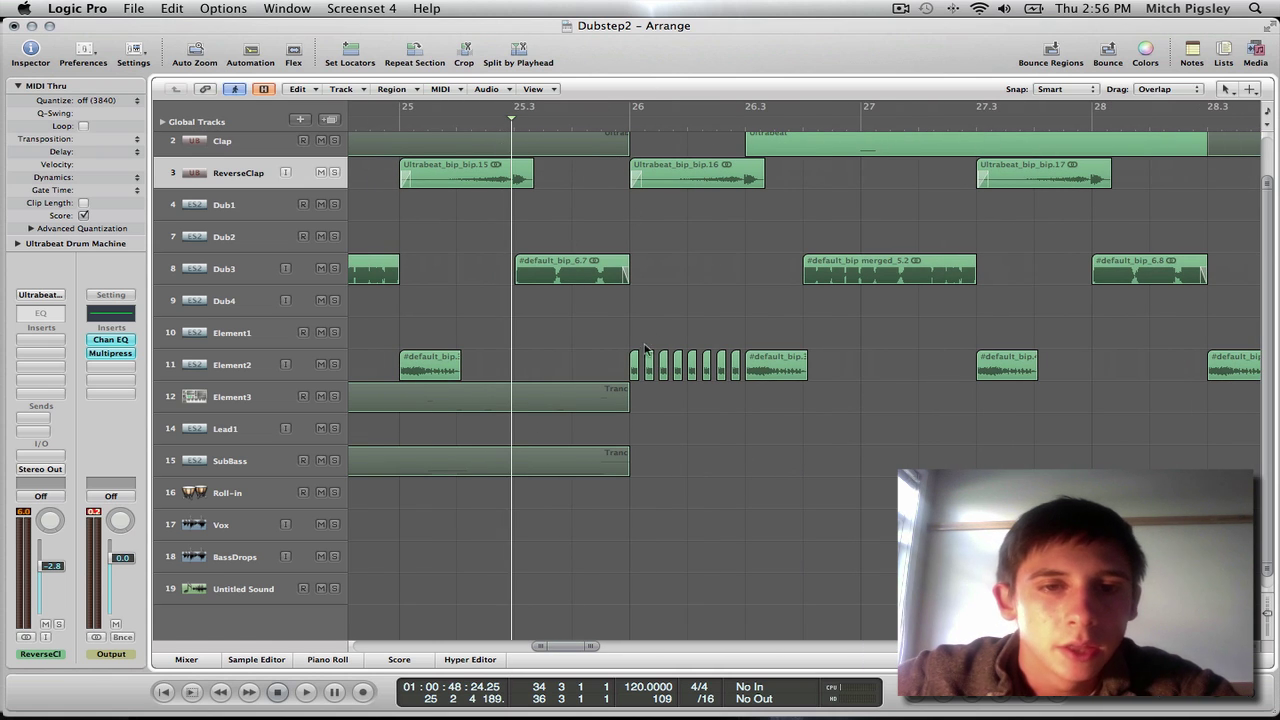
Step: Solo the #default_bip.39 region on Element2, play and stop it, then clear the solo
left_click(778, 370)
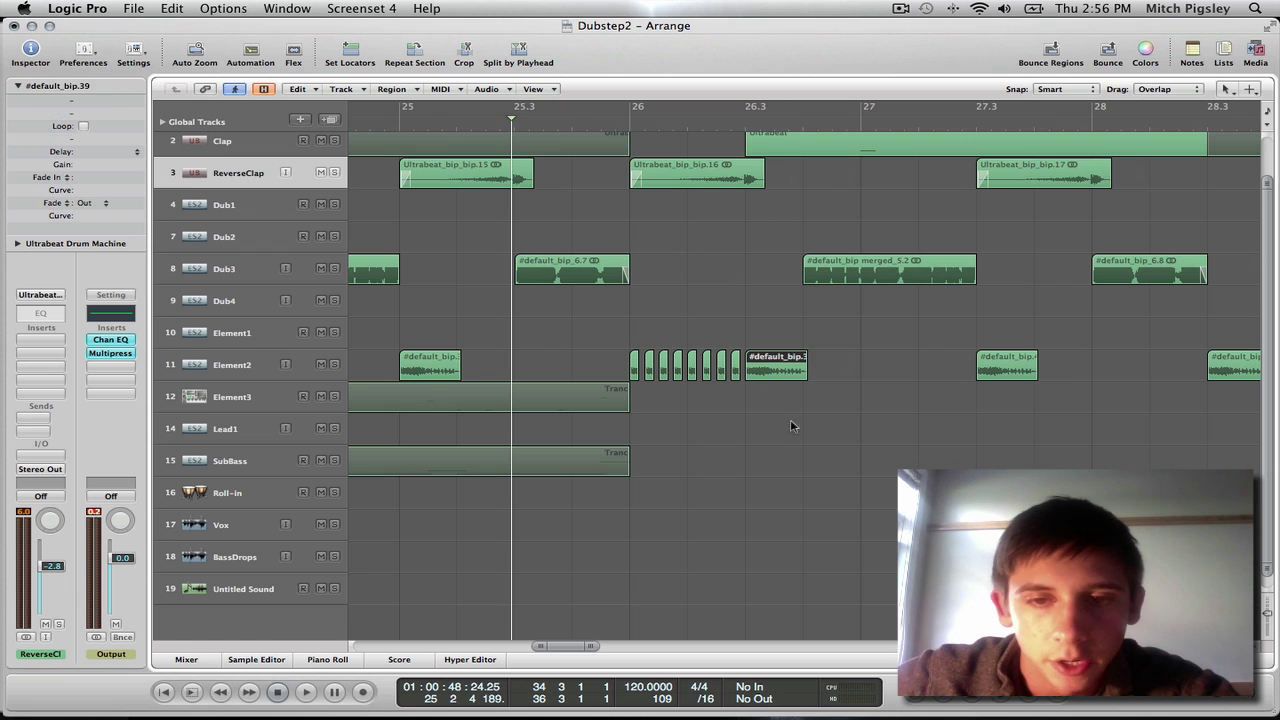
key("s")
key("space")
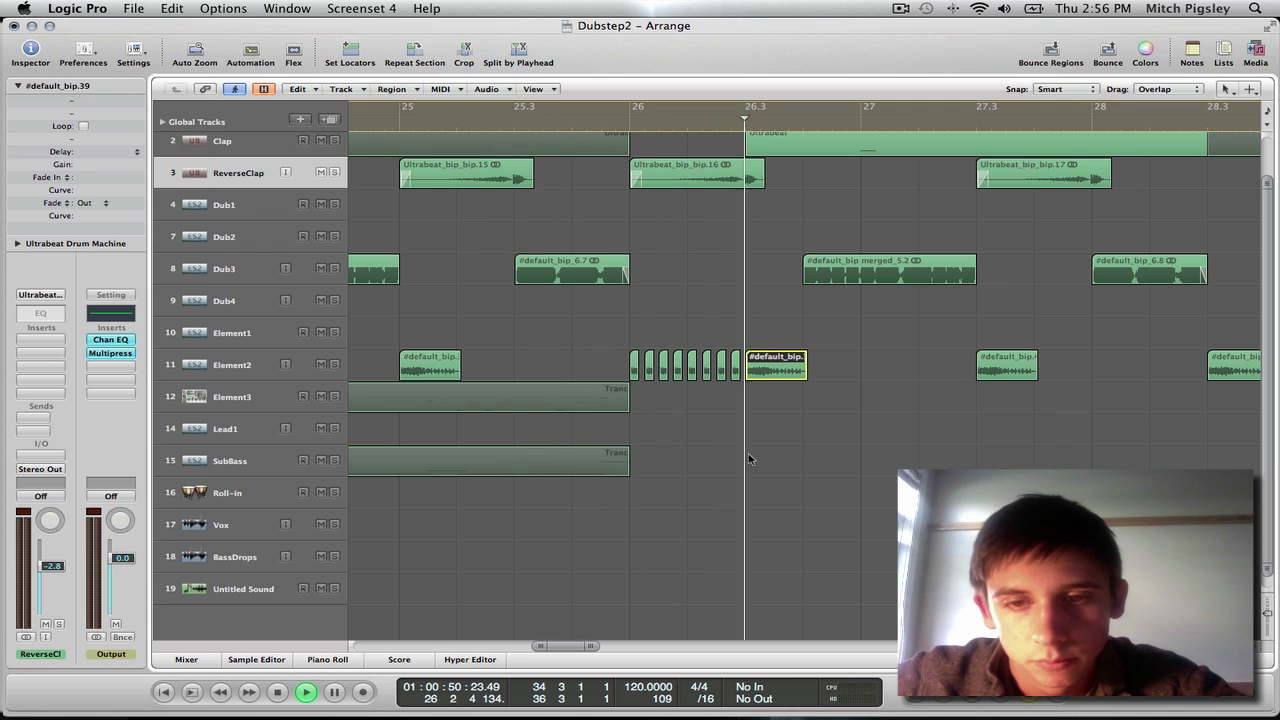
key("space")
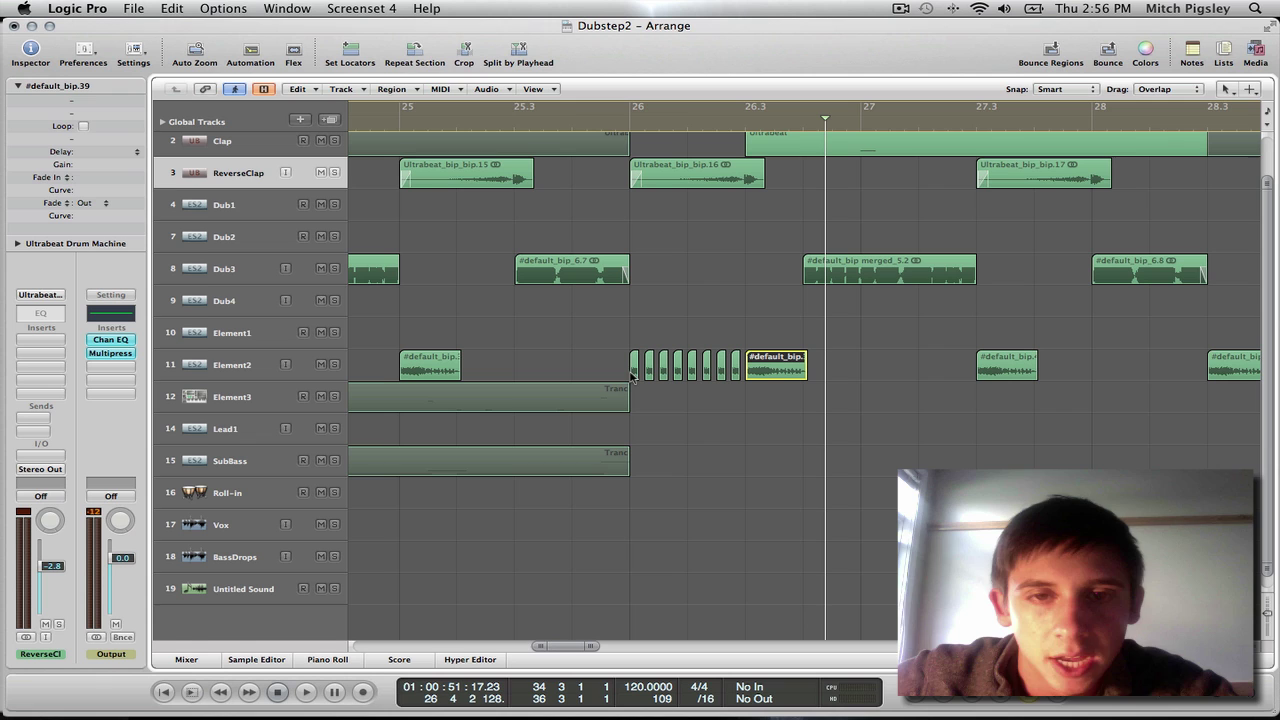
left_click(665, 400)
scroll(690, 411, "left", 5)
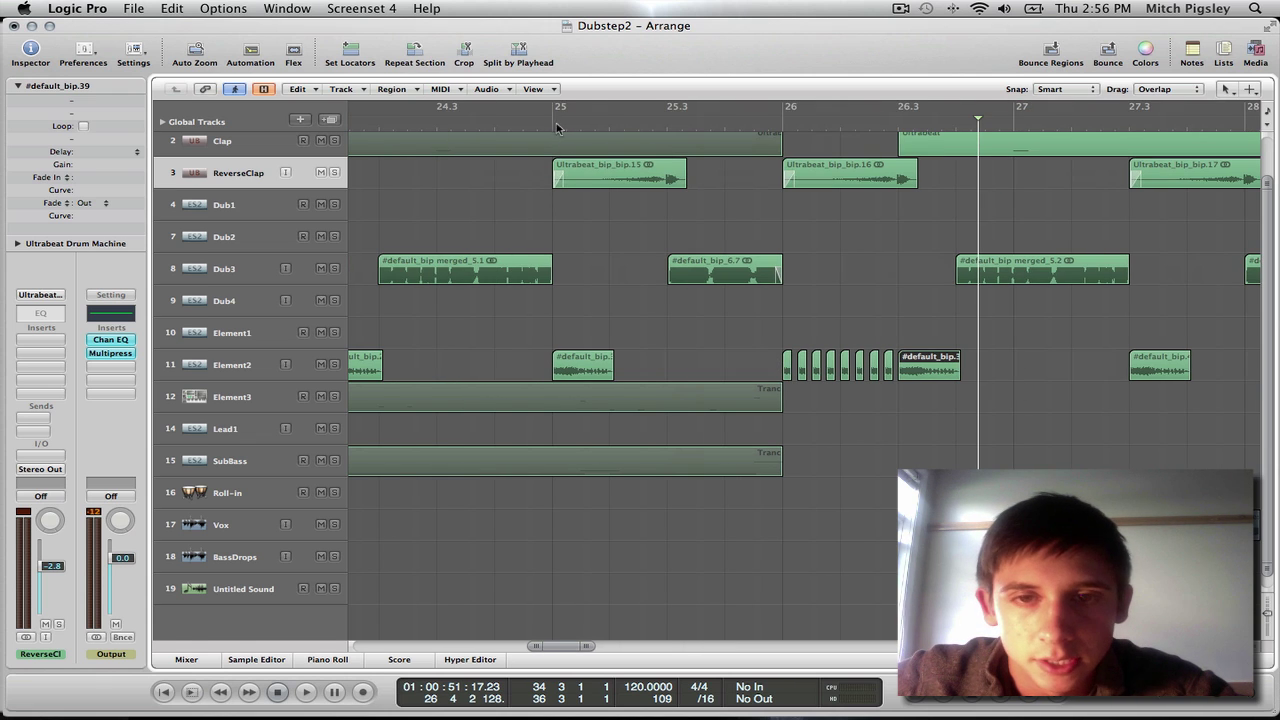
Step: Play the arrangement from the start of bar 26, then stop
left_click(632, 123)
key("space")
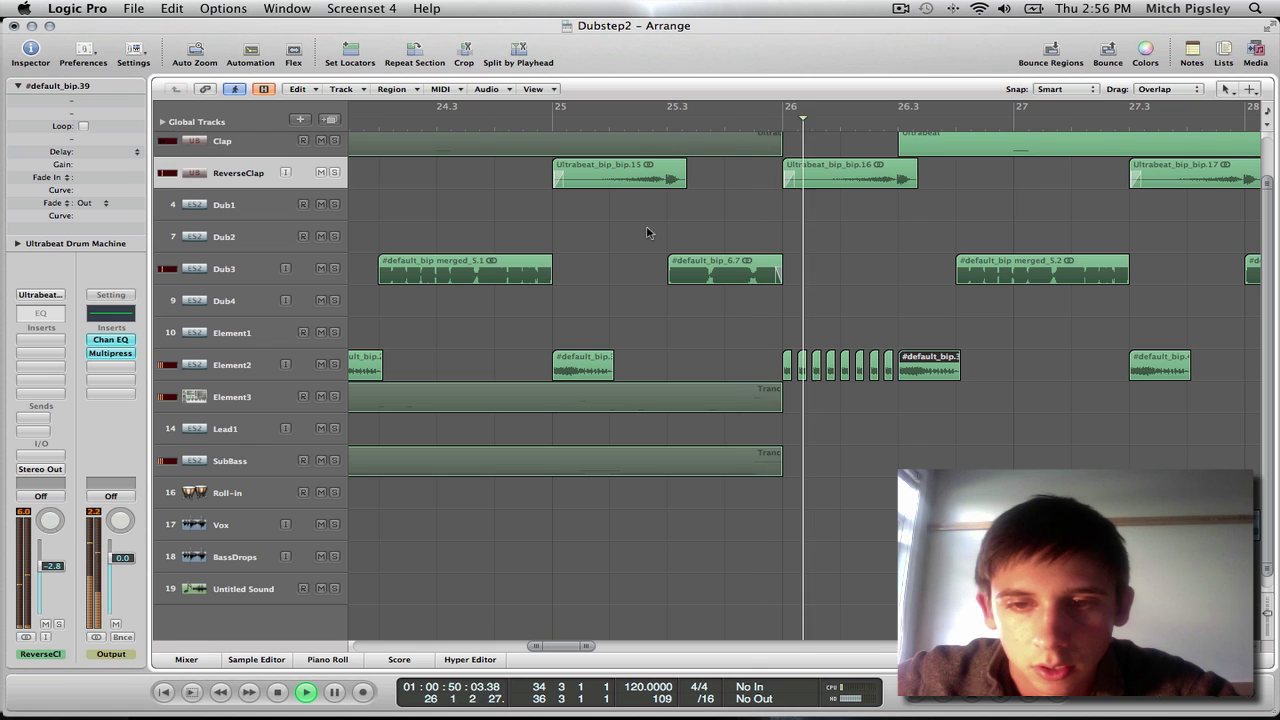
key("space")
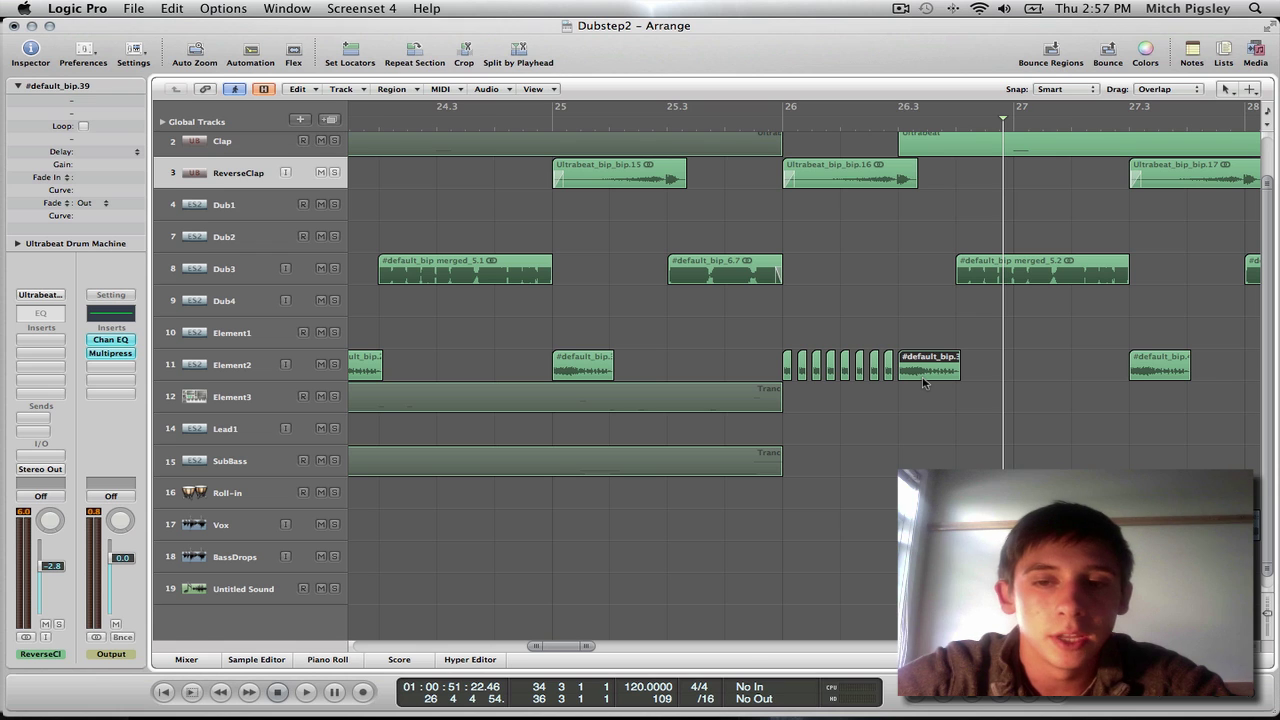
Step: Scroll back to bar 1, where the Trance Lead_bip_1.1 region begins
scroll(924, 380, "left", 3)
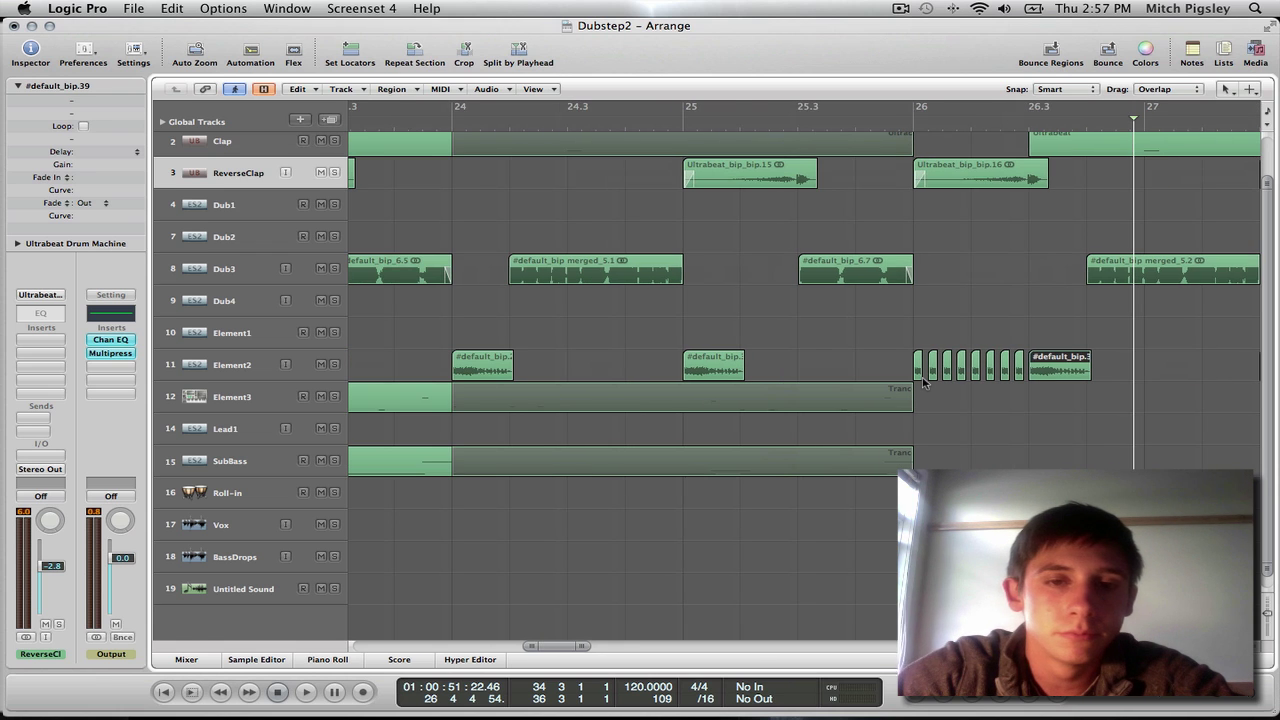
scroll(841, 385, "left", 20)
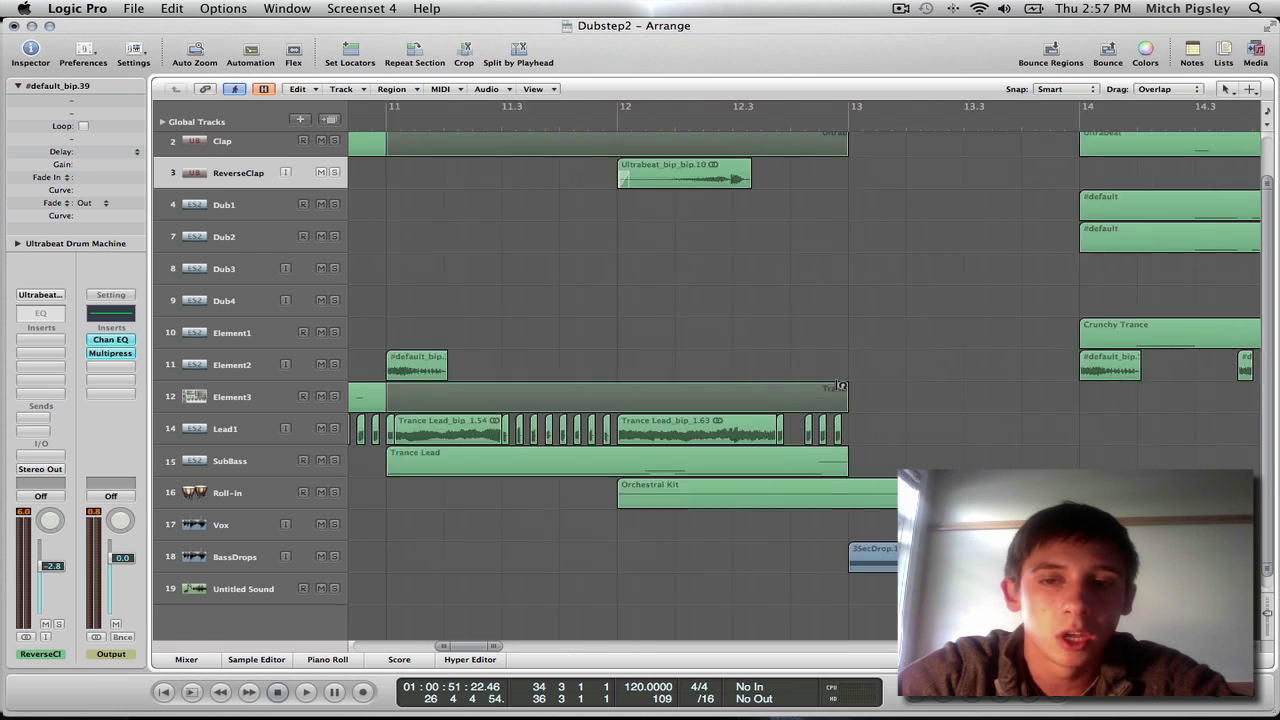
scroll(841, 385, "left", 10)
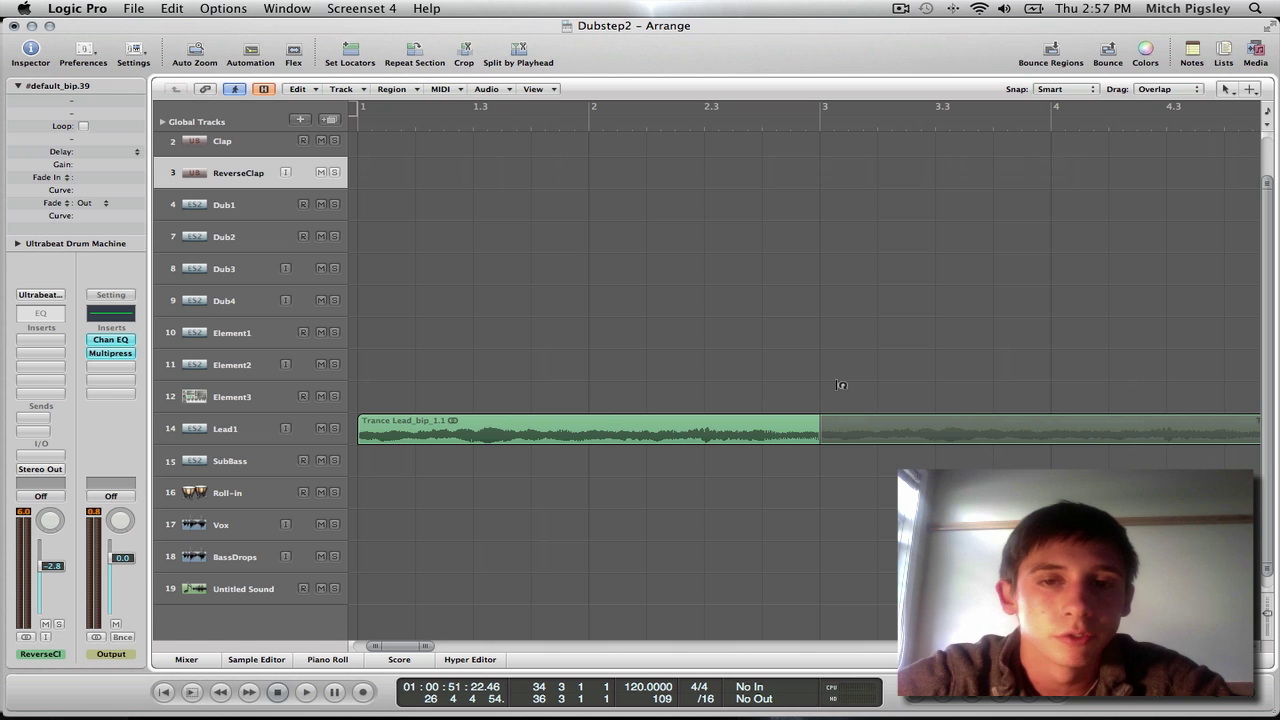